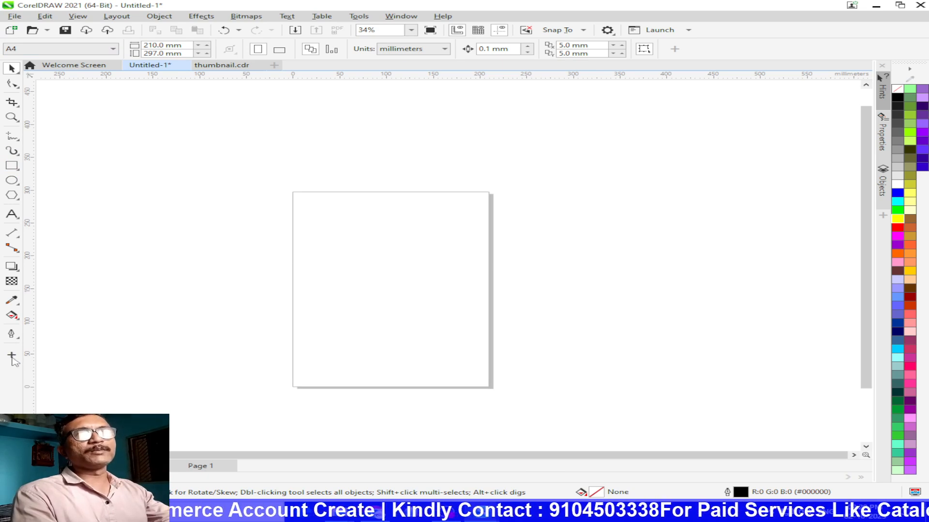
left_click(11, 356)
scroll(96, 193, "down", 5)
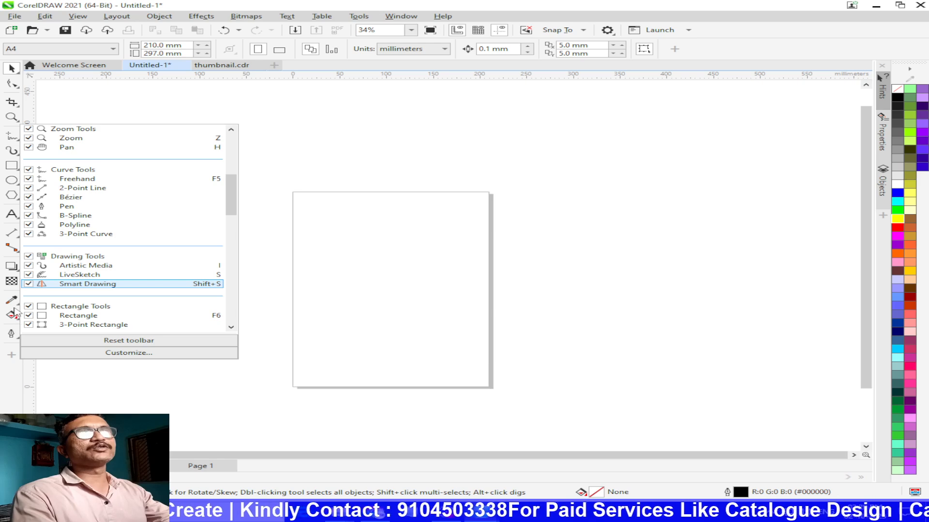
scroll(29, 314, "down", 8)
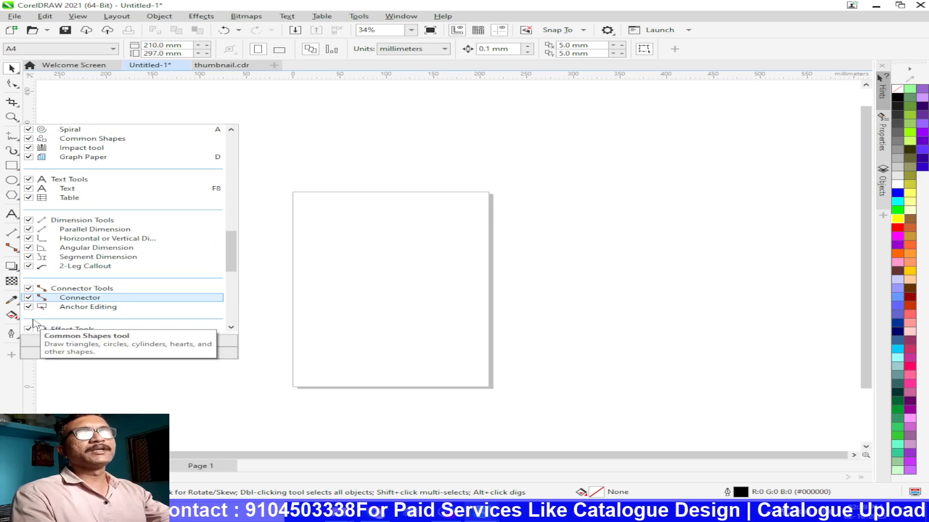
scroll(33, 323, "down", 10)
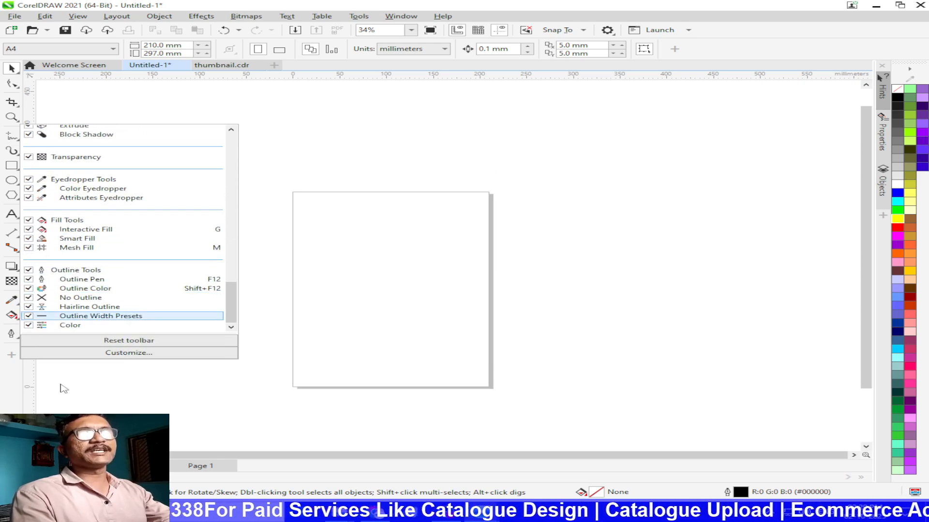
left_click(78, 374)
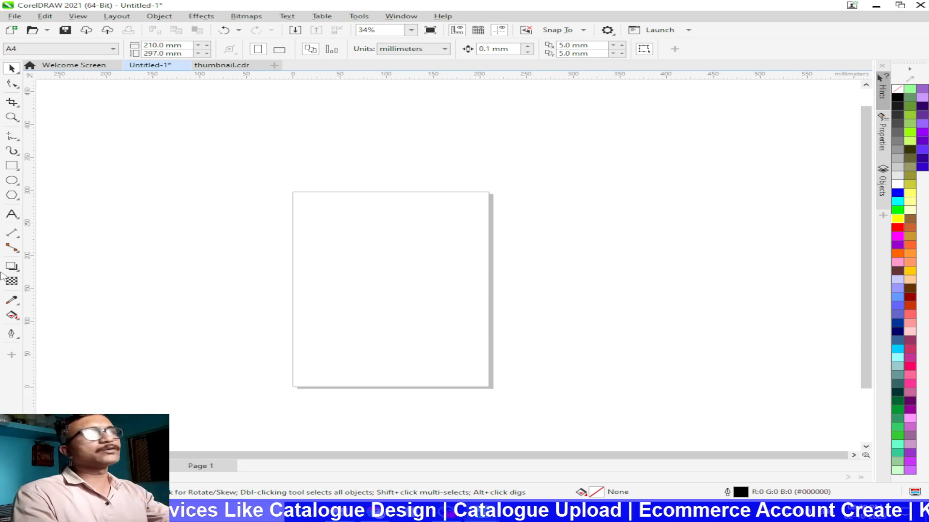
Step: Draw a few trial strokes with the Freehand tool on and beside the page
left_click(12, 138)
mouse_move(320, 203)
left_mouse_down()
mouse_move(466, 297)
mouse_move(427, 336)
mouse_move(294, 356)
mouse_move(223, 319)
mouse_move(277, 169)
mouse_move(274, 138)
mouse_move(499, 283)
mouse_move(540, 295)
left_mouse_up()
scroll(258, 317, "up", 2)
left_click_drag(345, 266, 346, 367)
left_click_drag(114, 170, 278, 182)
left_click_drag(422, 160, 649, 147)
Step: Undo all the trial Freehand strokes
key("ctrl+z")
key("ctrl+z")
key("ctrl+z")
key("ctrl+z")
key("ctrl+z")
key("ctrl+z")
key("ctrl+z")
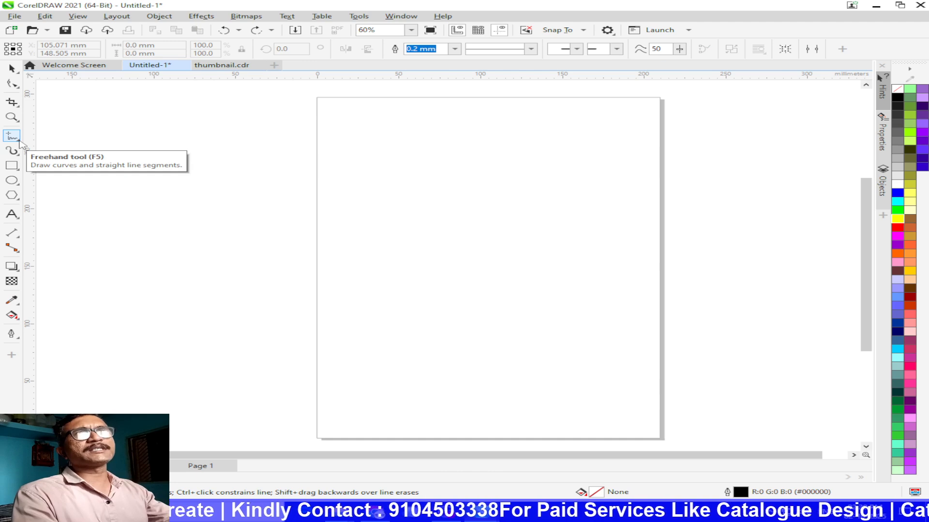
Step: Draw a closed four-sided outline about 202 mm wide and 164 mm high from connected 2-Point Line segments
left_click(19, 142)
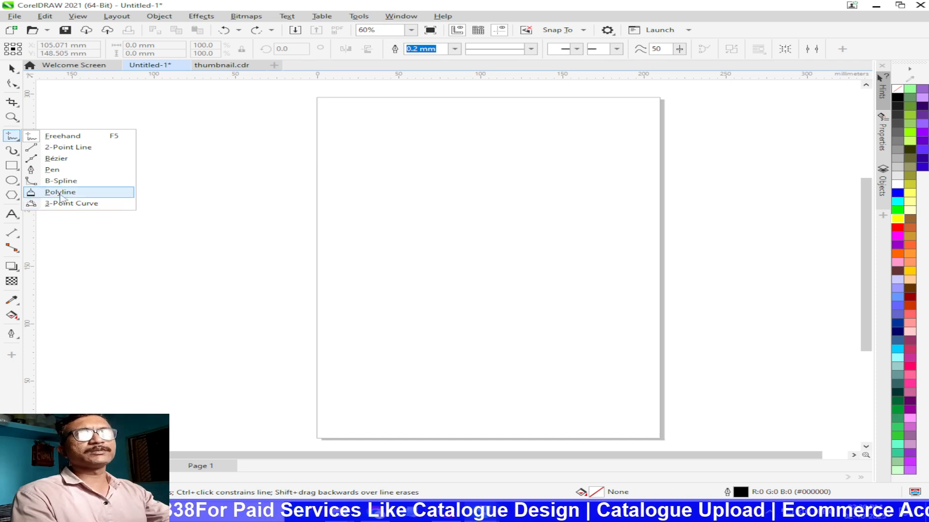
left_click(59, 150)
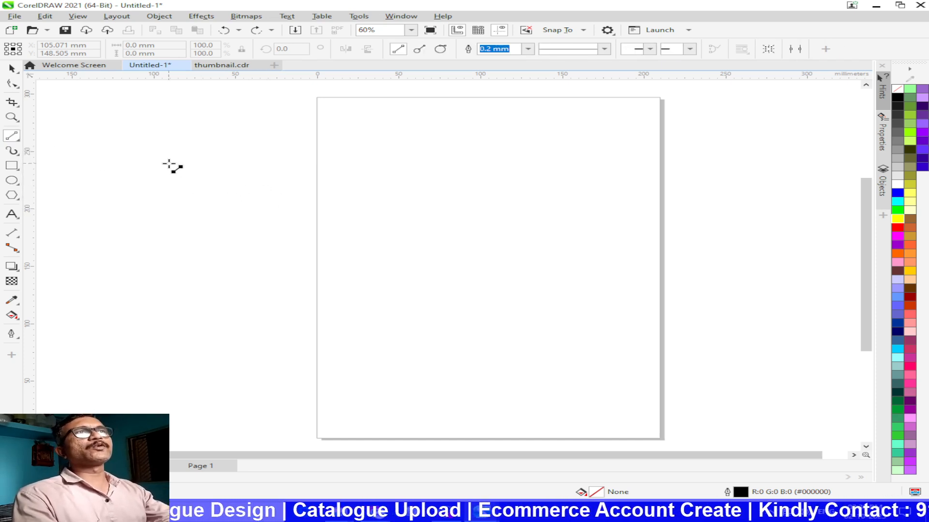
left_click_drag(168, 163, 463, 163)
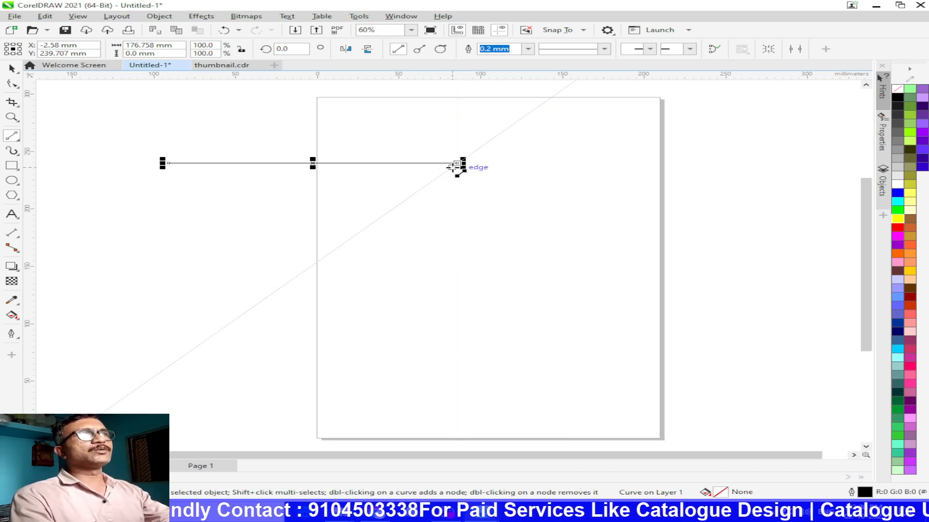
mouse_move(455, 165)
left_mouse_down()
mouse_move(240, 336)
mouse_move(190, 352)
left_mouse_up()
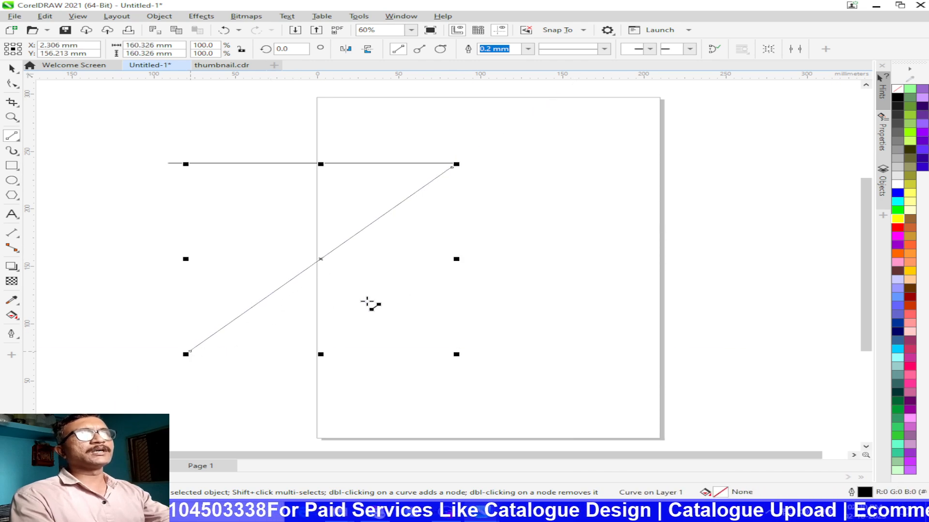
mouse_move(455, 165)
left_mouse_down()
mouse_move(508, 281)
mouse_move(501, 289)
mouse_move(460, 244)
mouse_move(426, 174)
mouse_move(457, 165)
left_mouse_up()
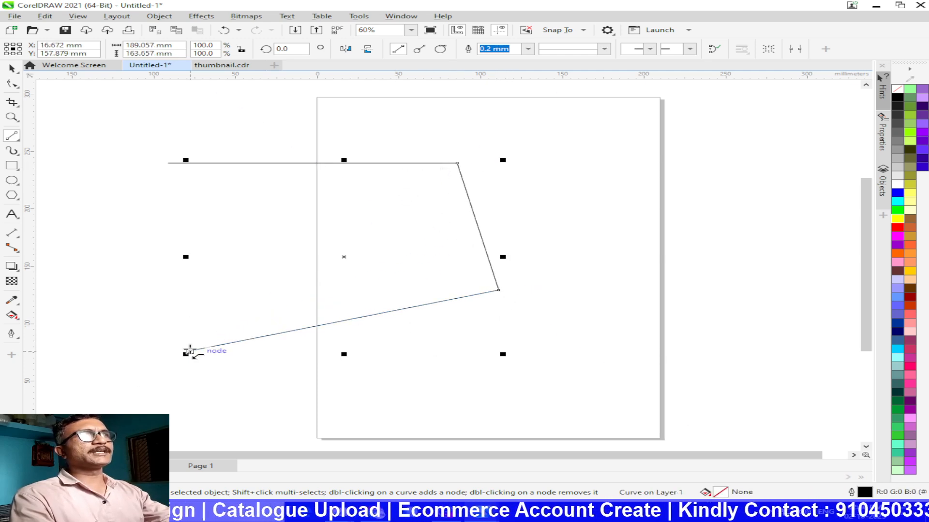
left_click_drag(190, 352, 168, 163)
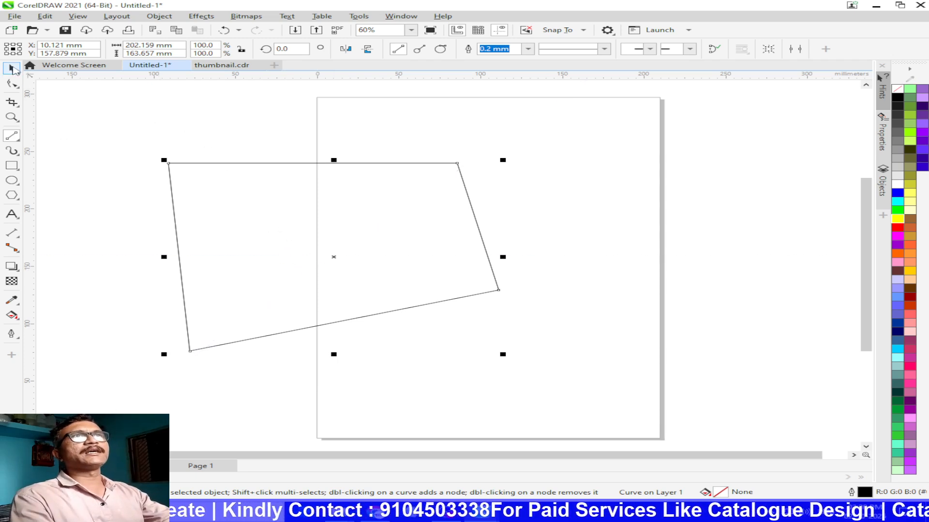
Step: Undo all segments of the four-sided outline and activate the Bézier tool
key("ctrl+z")
key("ctrl+z")
key("ctrl+z")
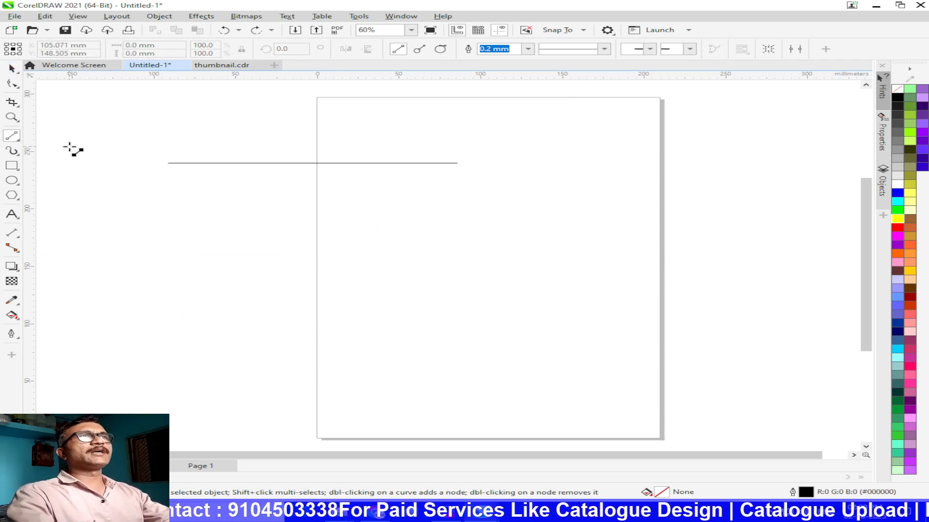
key("ctrl+z")
left_click(13, 138)
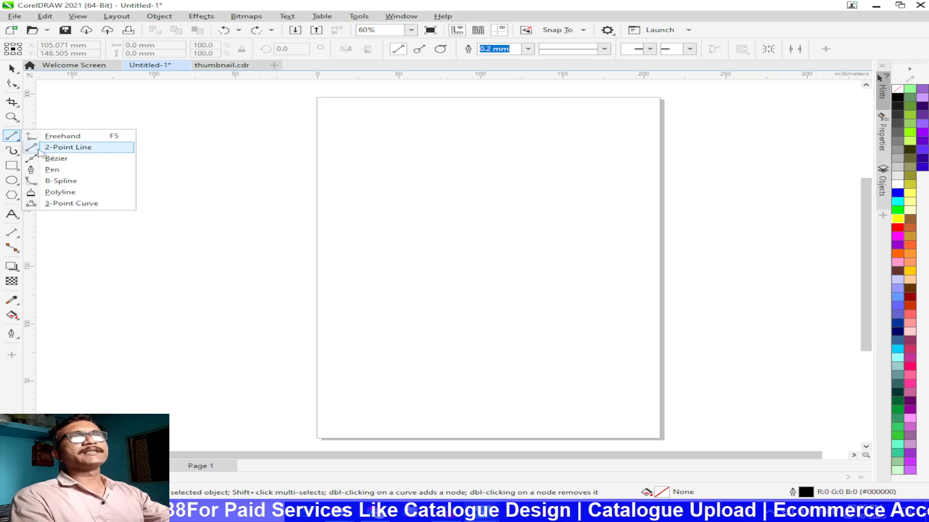
left_click(56, 159)
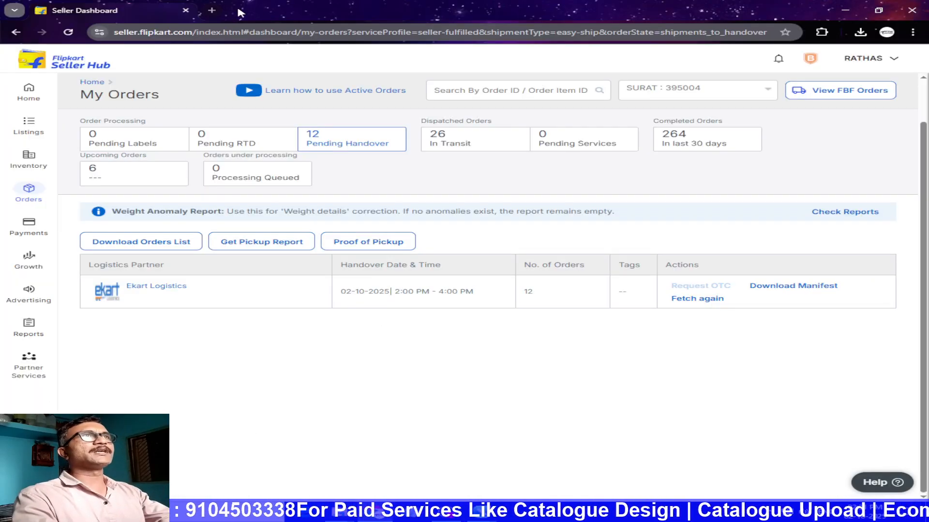
Step: Switch to Chrome and search Google Images for "cartoon characters png"
left_click(211, 10)
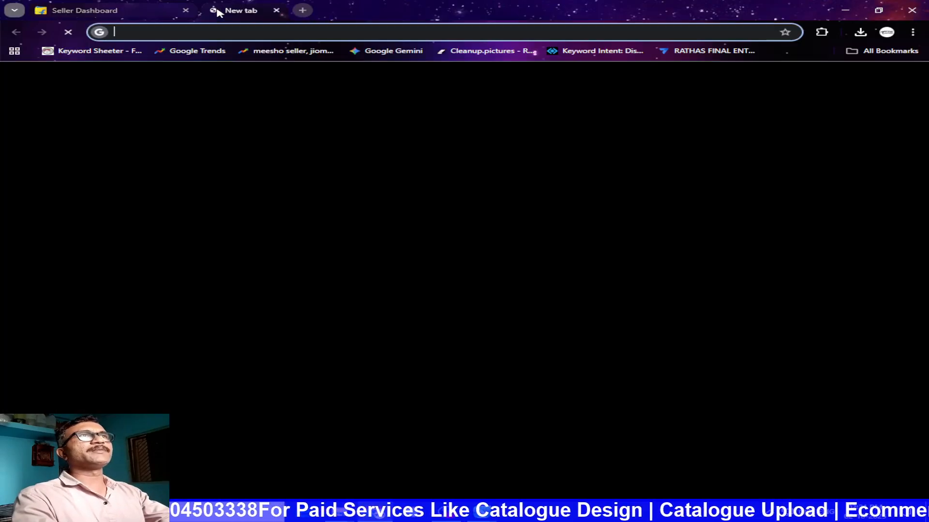
left_click(338, 212)
type("CART")
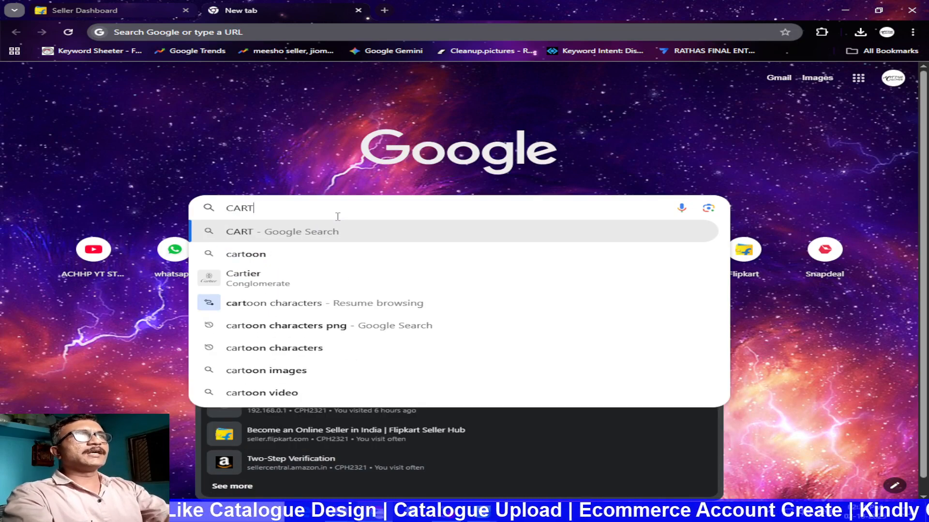
key("Down")
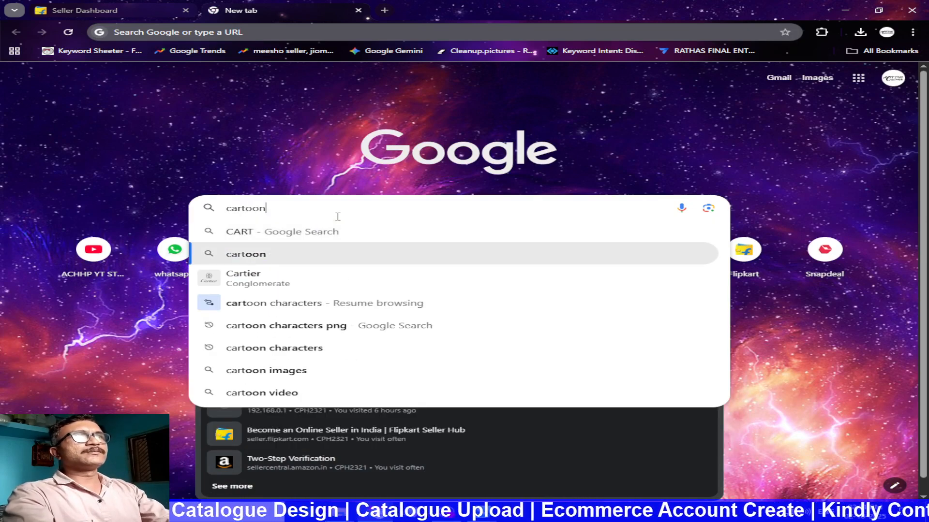
key("Down")
key("Down")
key("Down")
key("Return")
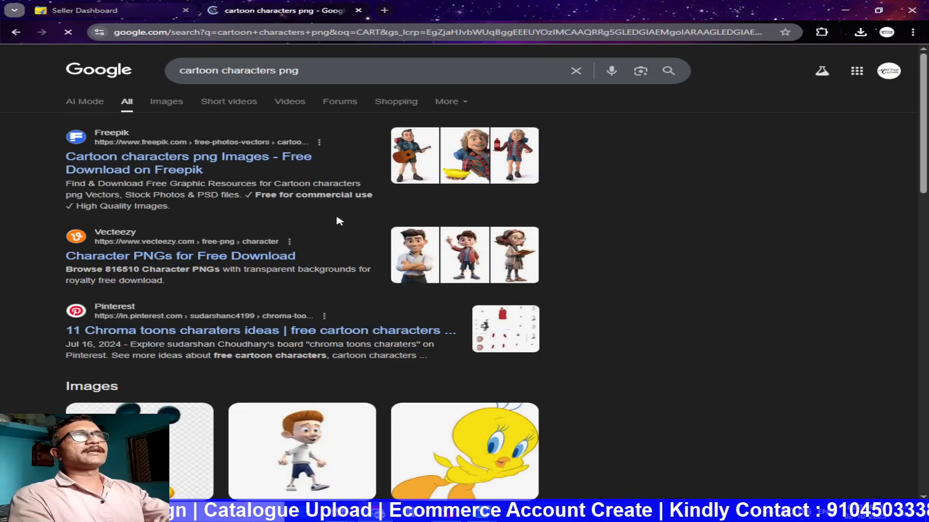
left_click(165, 101)
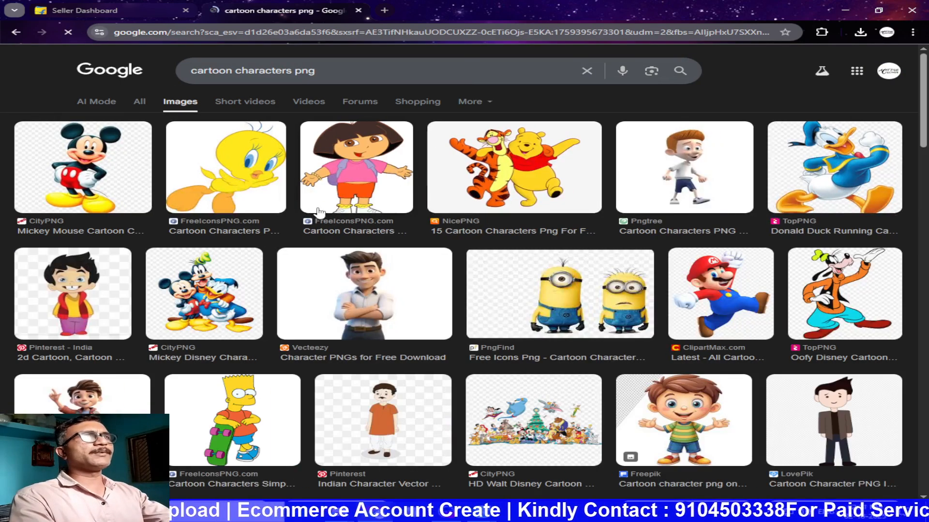
Step: Open the yellow Tweety picture from FreeIconsPNG.com and download it as a PNG file
left_click(261, 185)
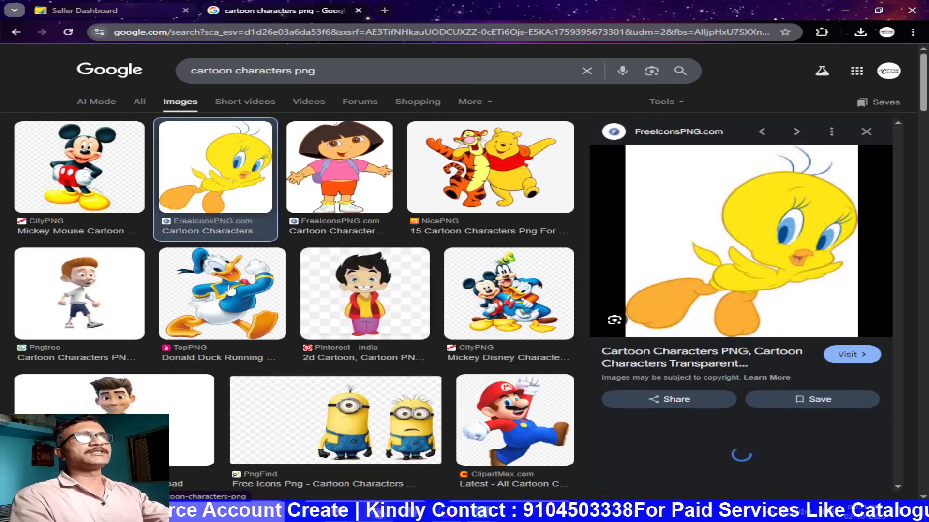
right_click(799, 234)
left_click(707, 383)
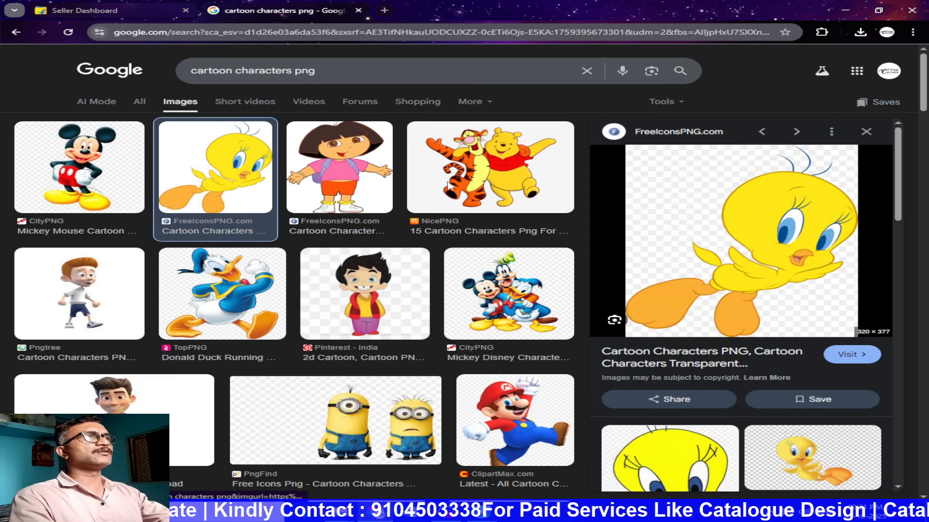
left_click(341, 243)
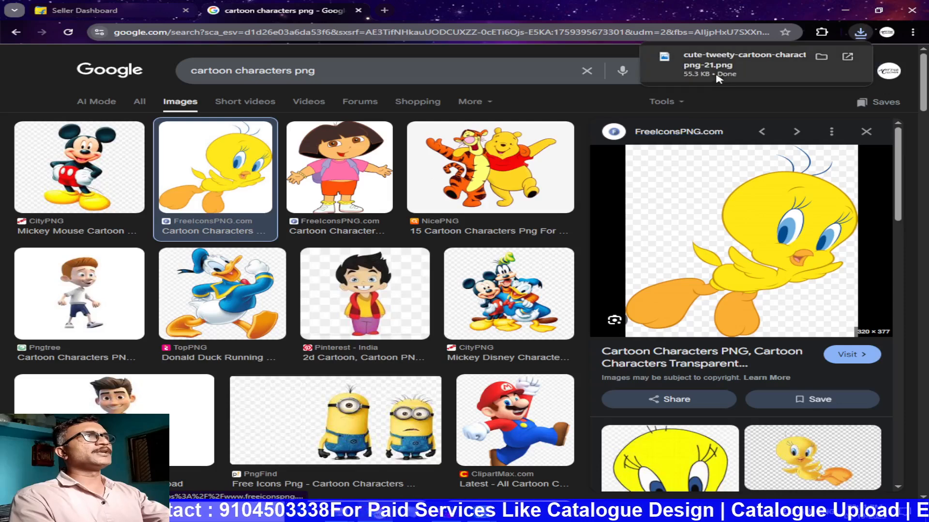
Step: Place the downloaded Tweety image in the Untitled-1 document in CorelDRAW, positioned over the left edge of the page
left_click_drag(708, 65, 481, 512)
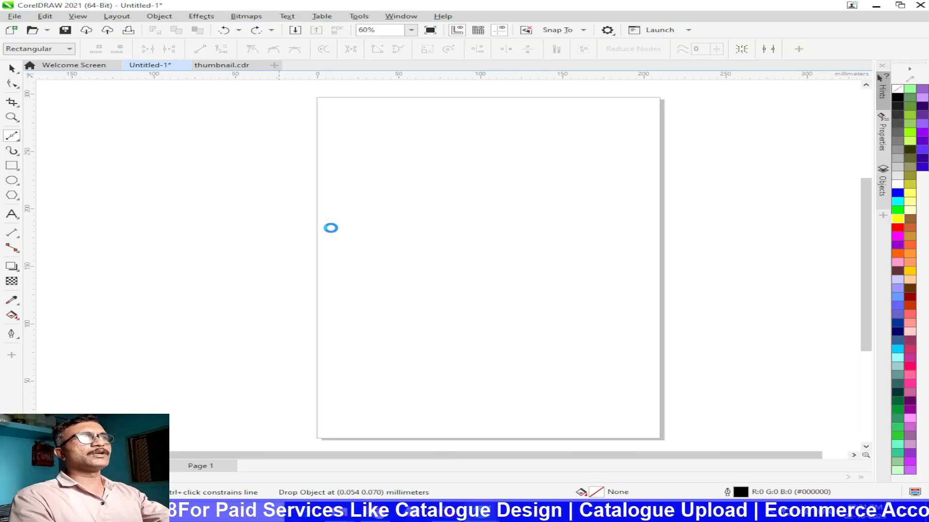
scroll(331, 228, "up", 3)
left_click_drag(407, 235, 415, 268)
scroll(444, 247, "down", 2)
left_click_drag(415, 268, 463, 263)
left_click(651, 277)
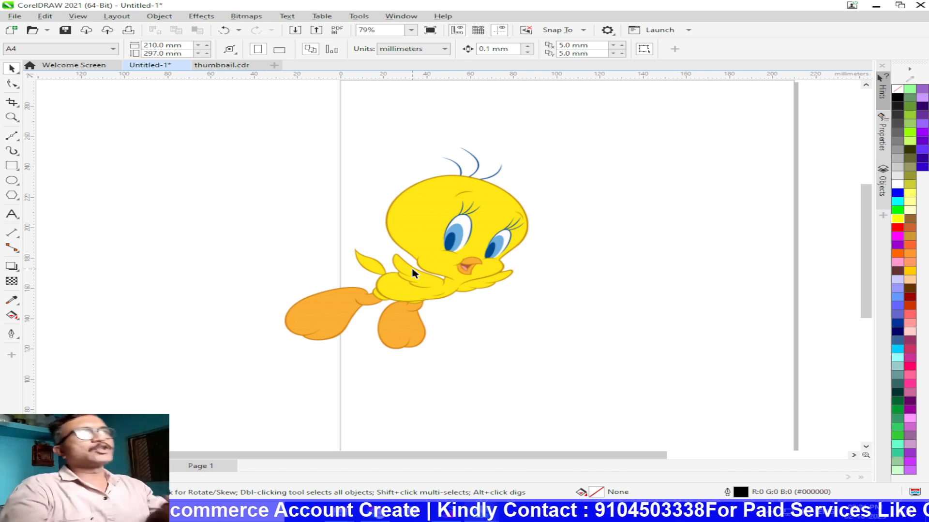
Step: Start a Bézier path at the ankle notch of Tweety's left-hand orange foot, with a straight segment to the foot's upper edge
scroll(359, 306, "up", 6)
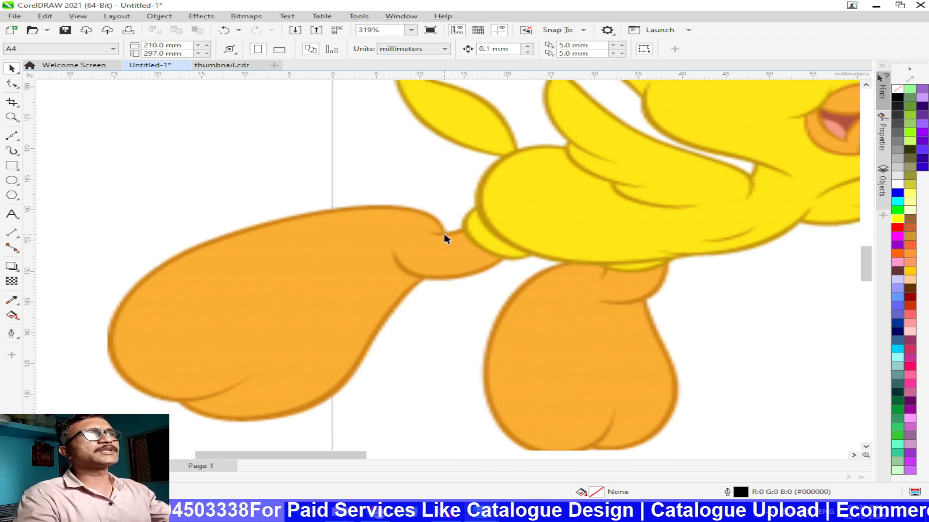
left_click(12, 136)
left_click(19, 140)
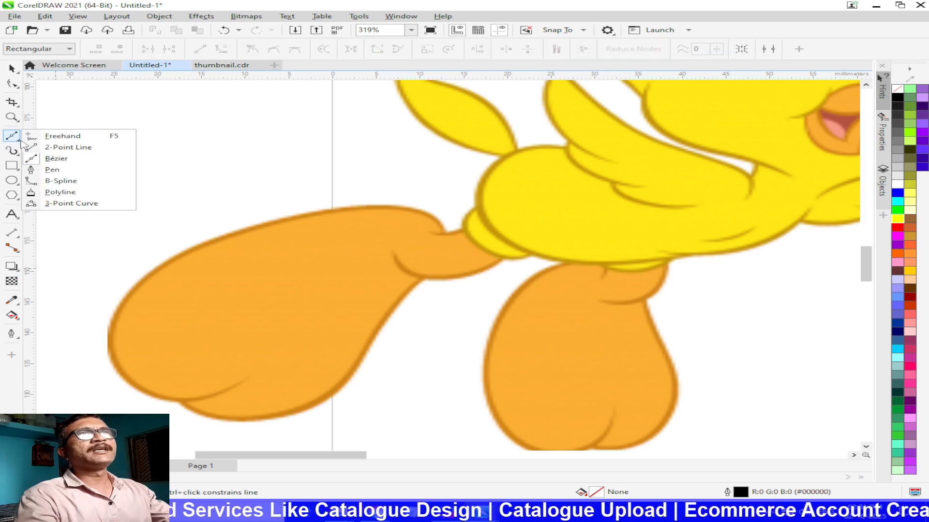
left_click(56, 159)
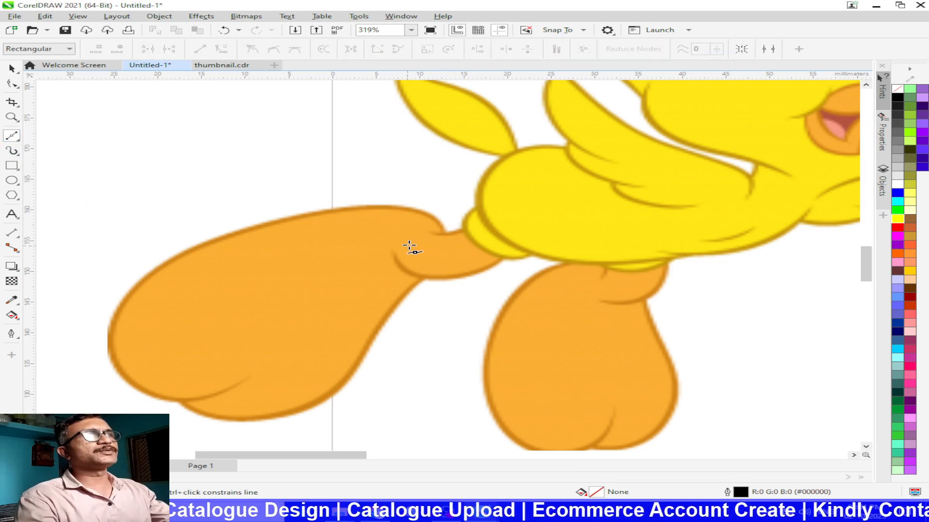
scroll(411, 248, "up", 6)
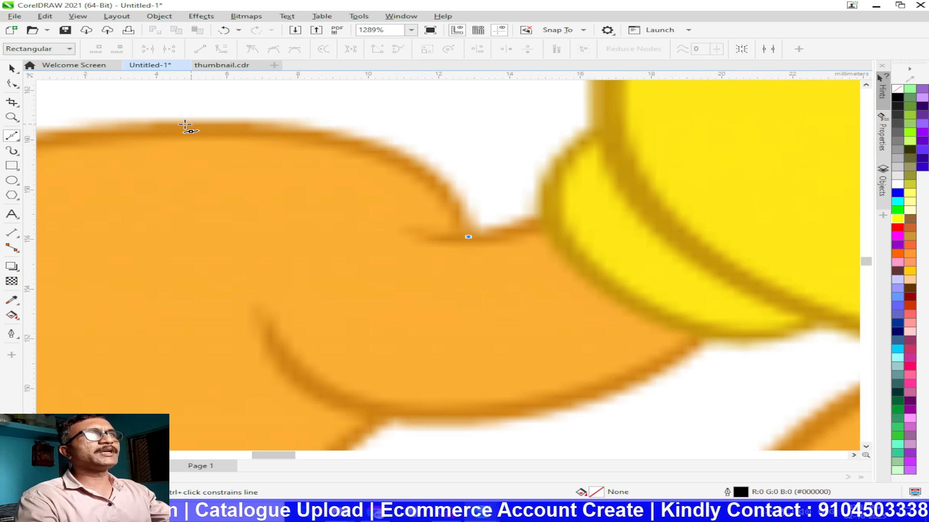
left_click(196, 126)
Step: Continue the path in straight segments along the foot's upper and left outline, ending at the inner end of the toe crease
scroll(151, 145, "down", 4)
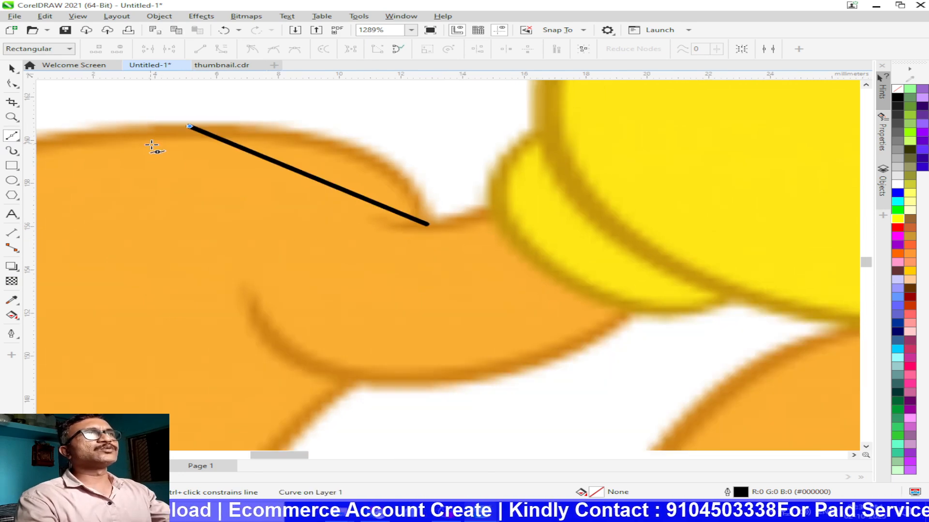
left_click_drag(166, 190, 485, 199)
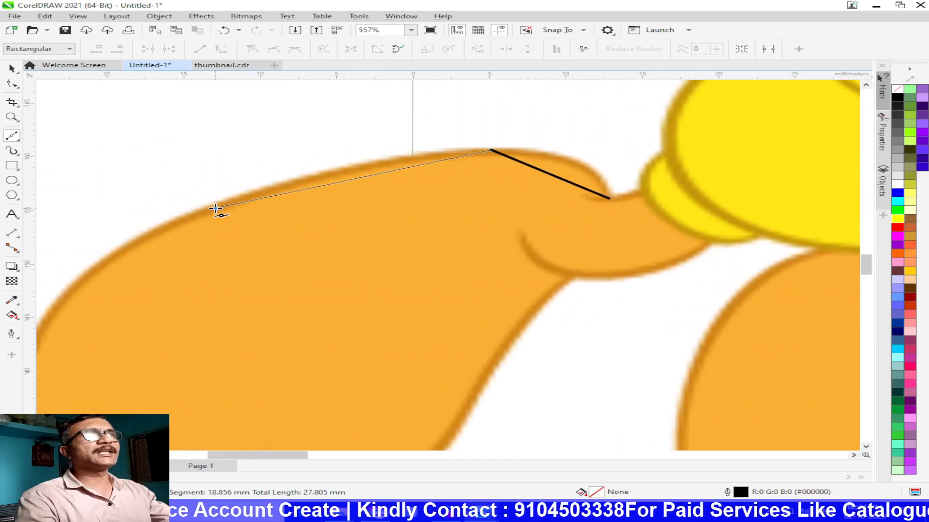
left_click(216, 205)
scroll(218, 207, "down", 1)
left_click(238, 274)
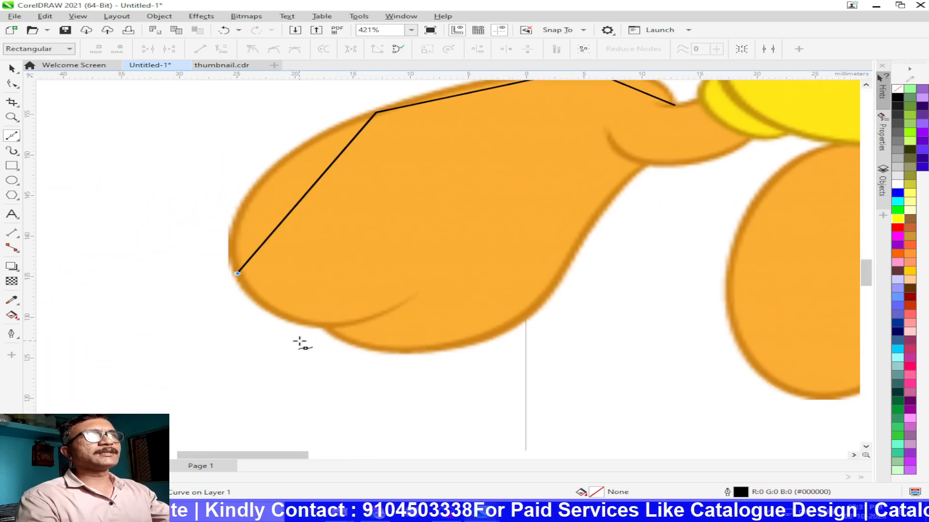
left_click(325, 323)
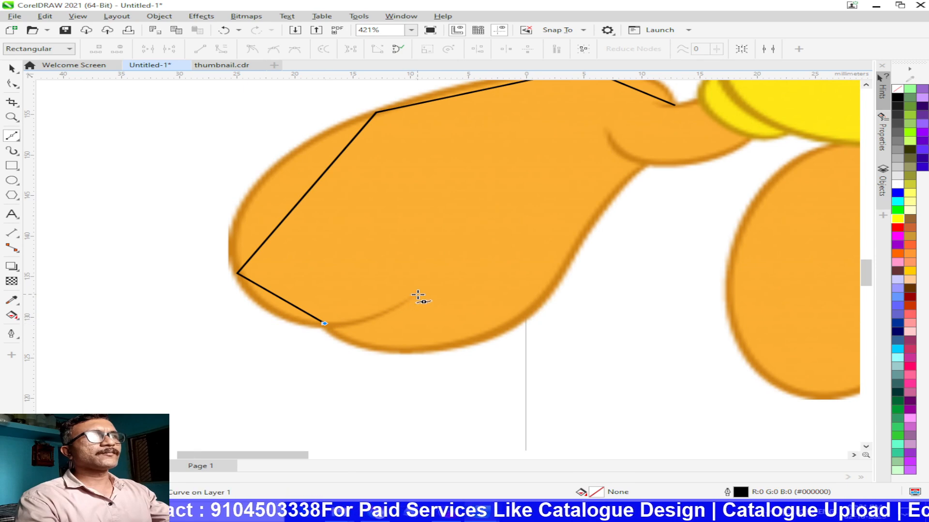
left_click(417, 295)
Step: Select all nodes of the foot path with the Shape tool and convert its straight segments to curves
left_click(13, 85)
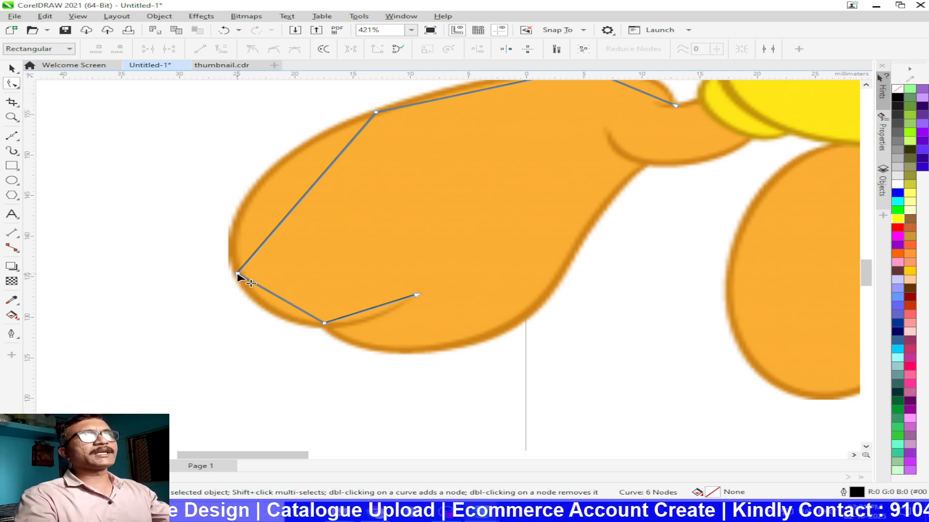
key("ctrl+a")
left_click_drag(510, 177, 396, 253)
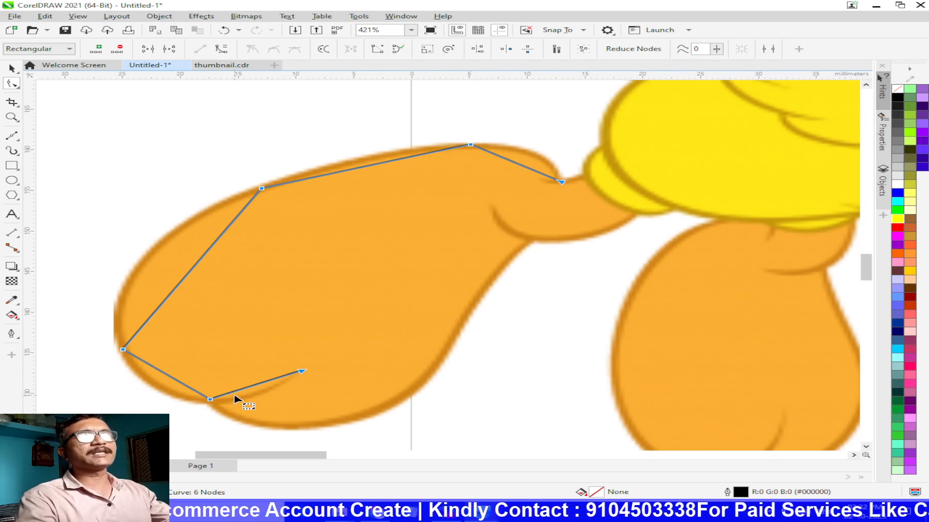
left_click(222, 49)
Step: Bend each segment of the foot path with the Shape tool to follow the foot's outline and toe crease
left_click_drag(185, 283, 141, 266)
left_click_drag(158, 383, 151, 386)
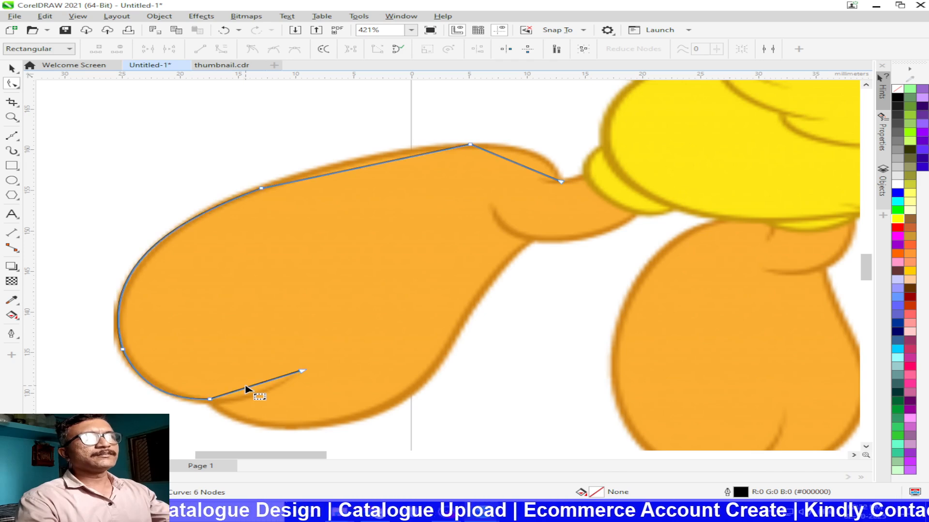
left_click_drag(252, 385, 255, 395)
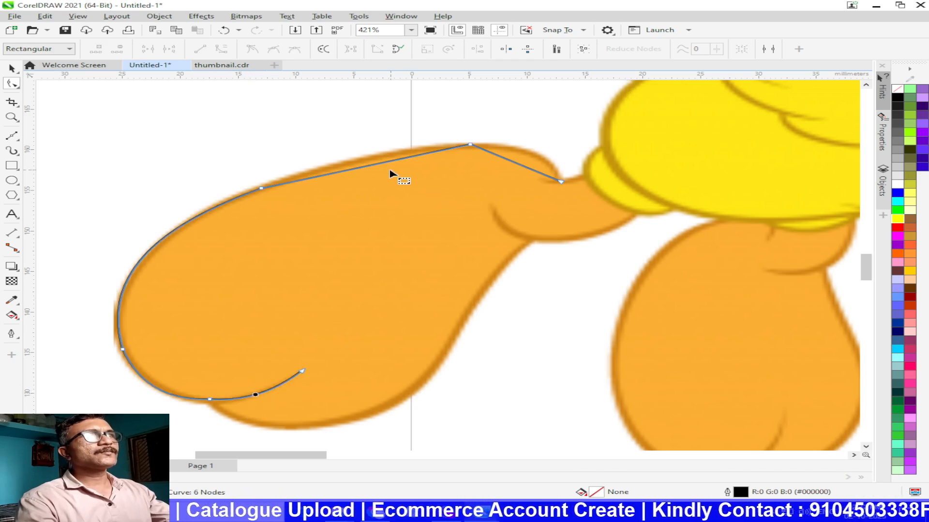
left_click_drag(382, 168, 382, 155)
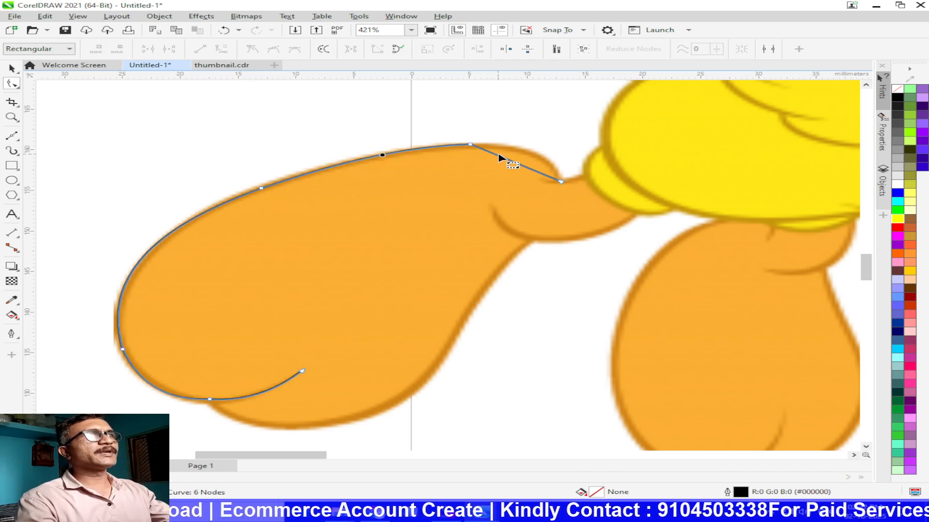
left_click_drag(506, 164, 533, 154)
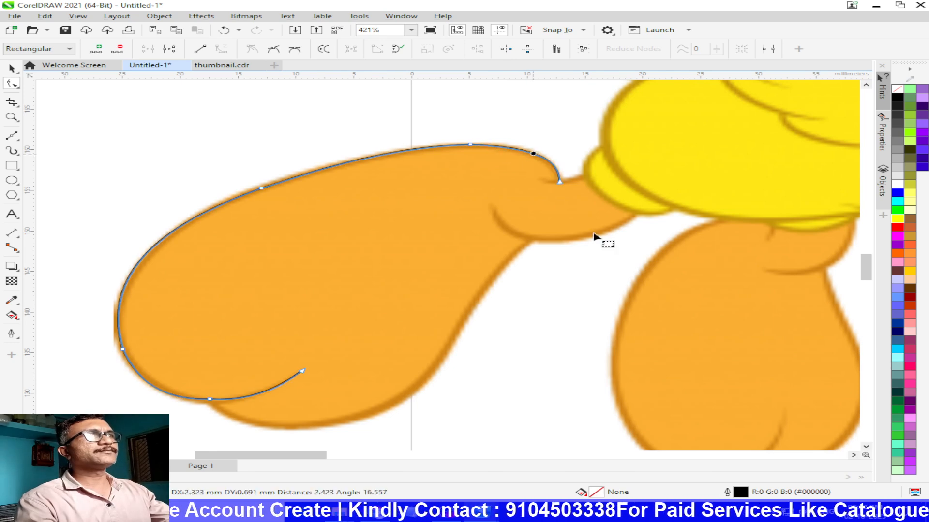
left_click(12, 69)
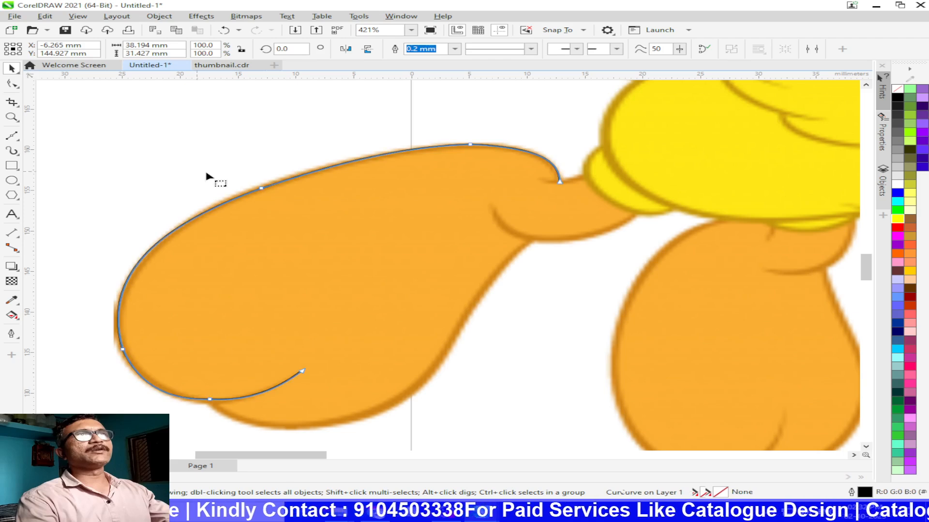
key("F10")
left_click(8, 68)
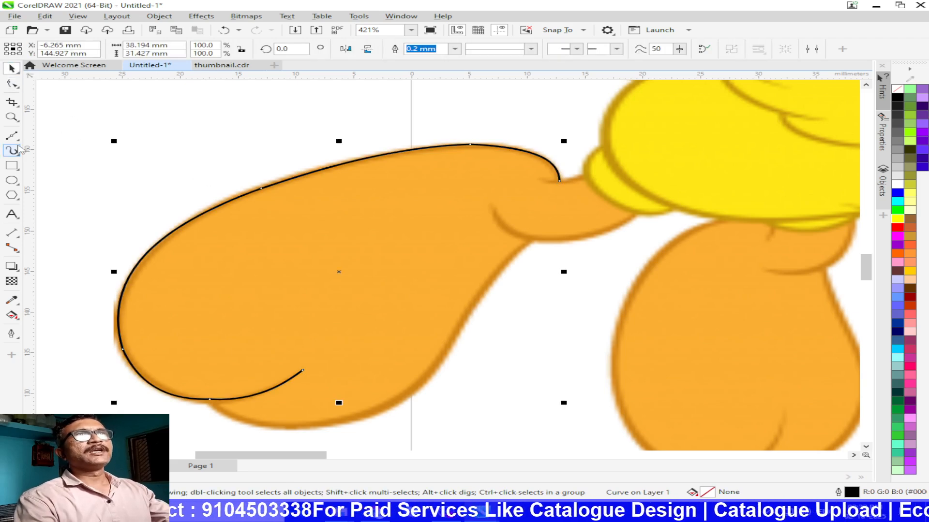
Step: Try the Pen tool on the hanging foot, placing curved and straight segments from the ankle around to the foot's right edge
left_click(17, 143)
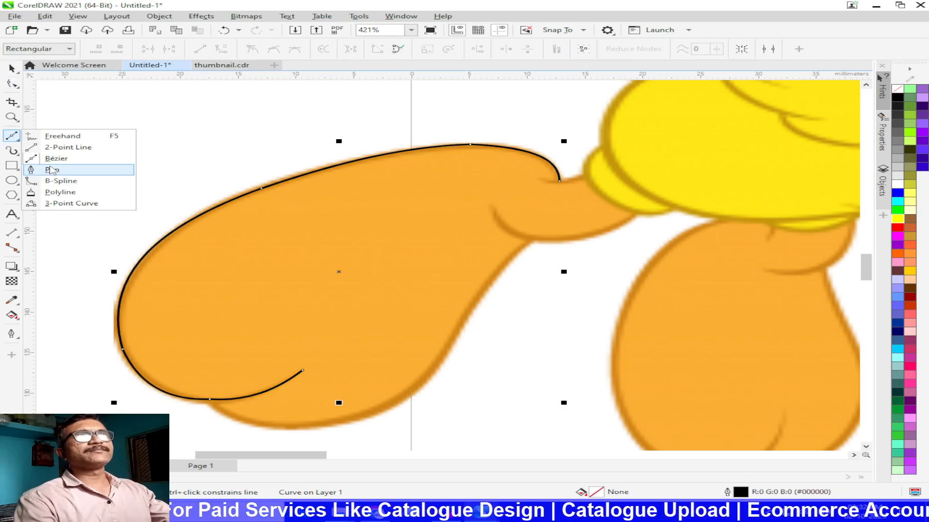
left_click(54, 170)
scroll(655, 336, "down", 4)
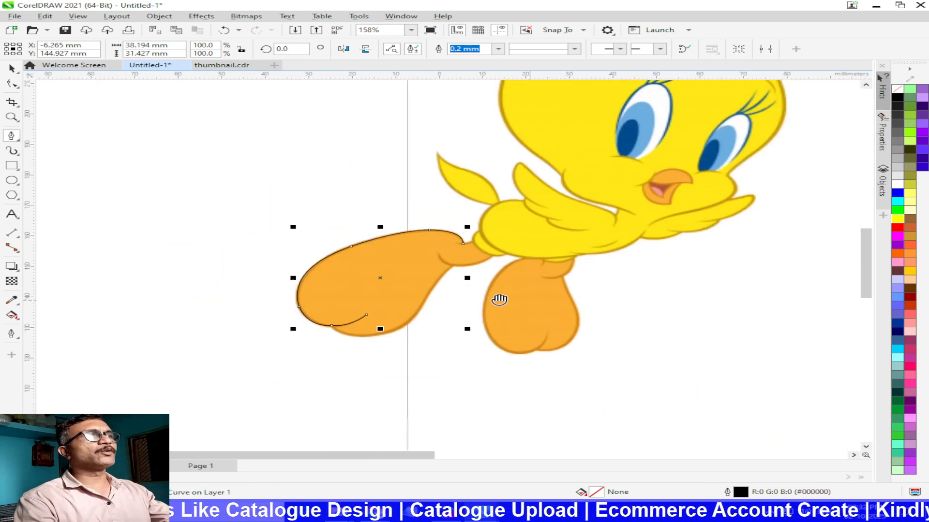
scroll(261, 271, "up", 2)
scroll(262, 271, "up", 2)
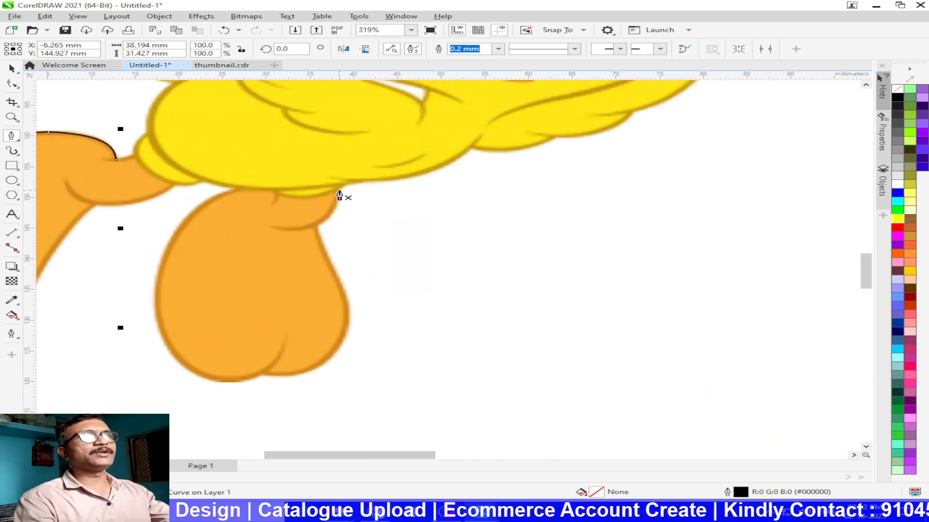
left_click_drag(339, 189, 276, 231)
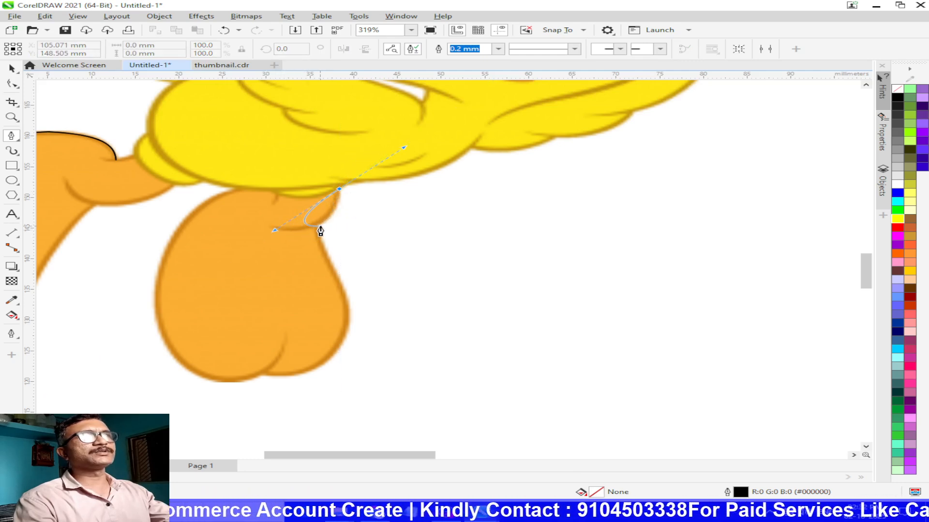
left_click(192, 205)
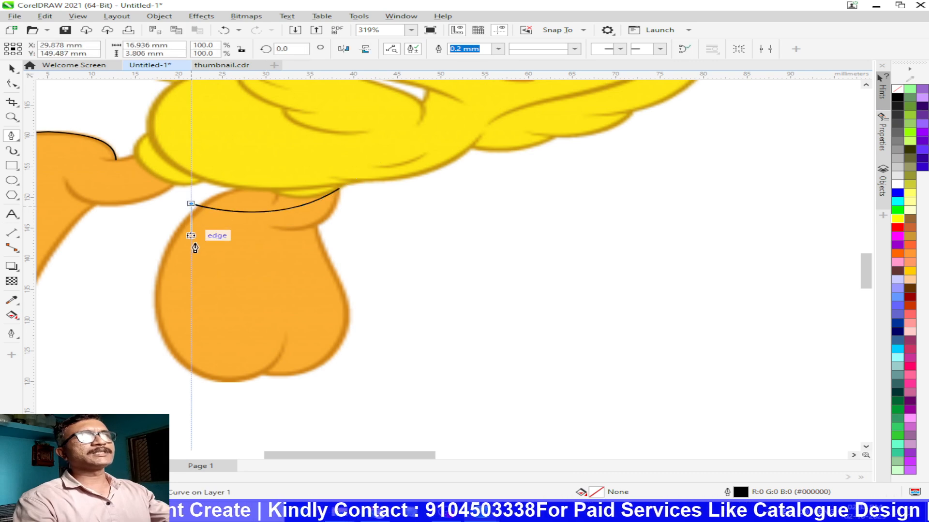
left_click(191, 371)
left_click_drag(221, 383, 288, 373)
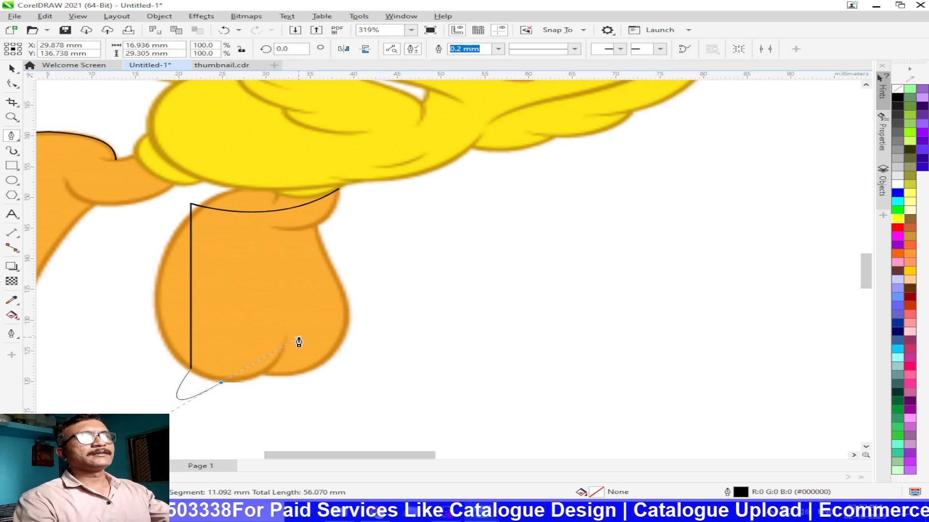
left_click(340, 289)
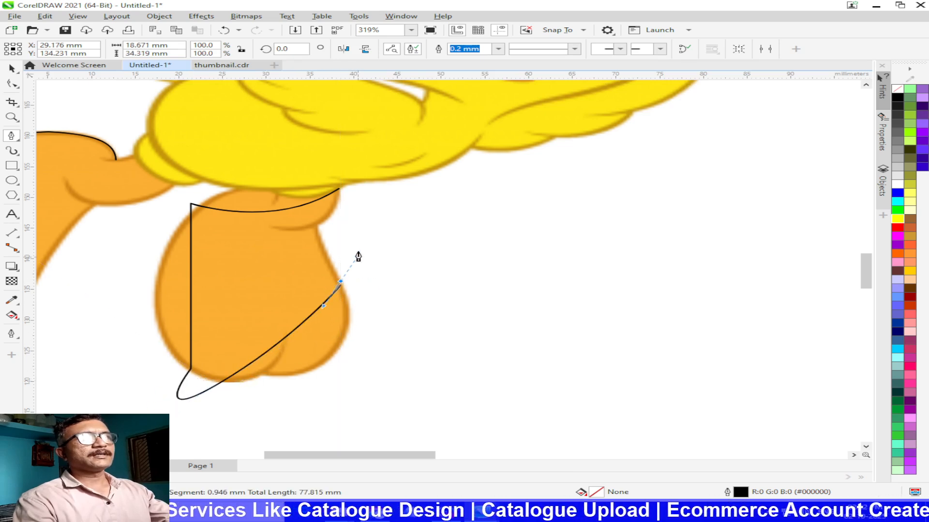
Step: Continue the Pen path in large freeform curves beside and below the hanging foot, ending at its starting point at the ankle
left_click_drag(341, 288, 307, 186)
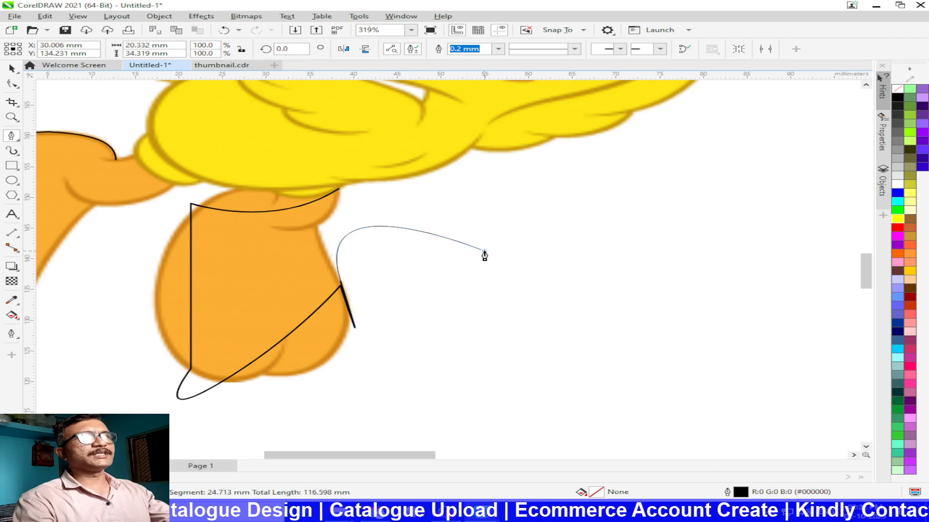
left_click(484, 251)
left_click_drag(401, 408, 237, 405)
left_click_drag(178, 438, 140, 296)
left_click_drag(741, 151, 394, 149)
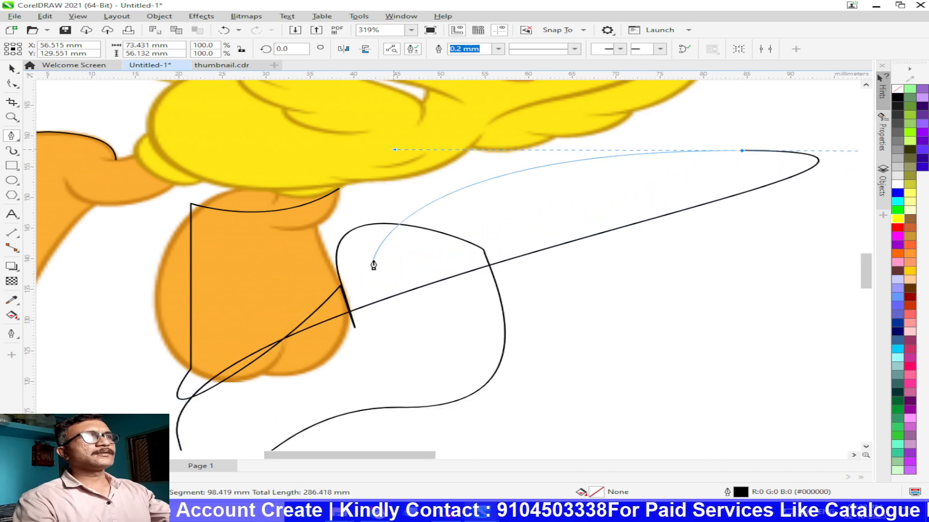
left_click(342, 190)
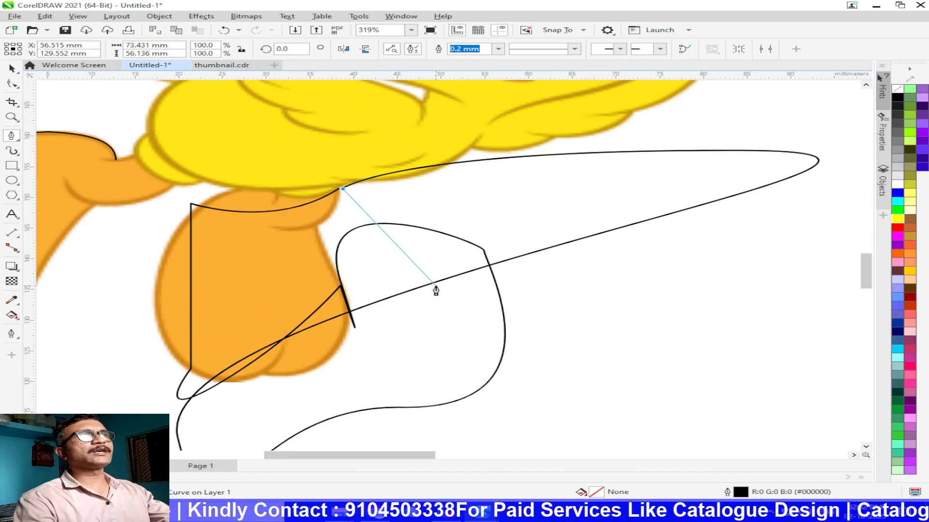
left_click(11, 69)
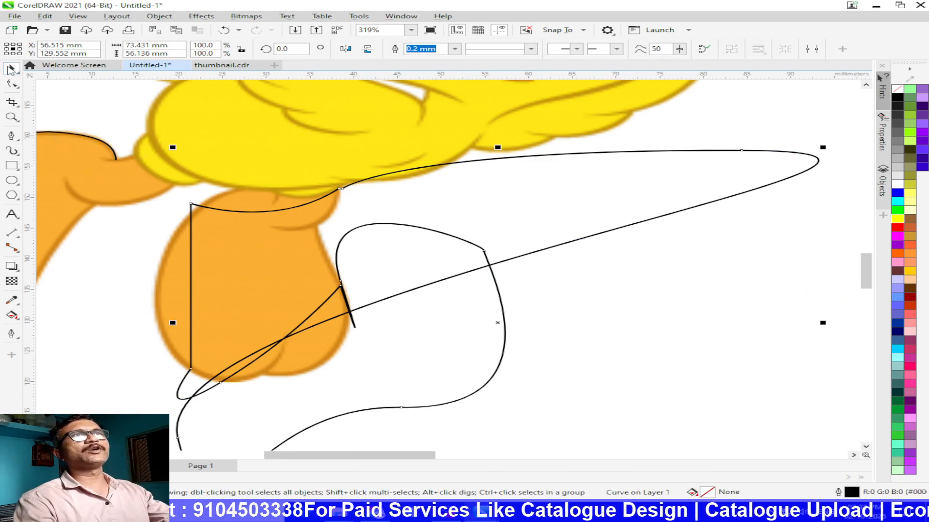
Step: Undo the whole Pen path over the hanging foot
key("ctrl+z")
key("ctrl+z")
key("ctrl+z")
key("ctrl+z")
key("ctrl+z")
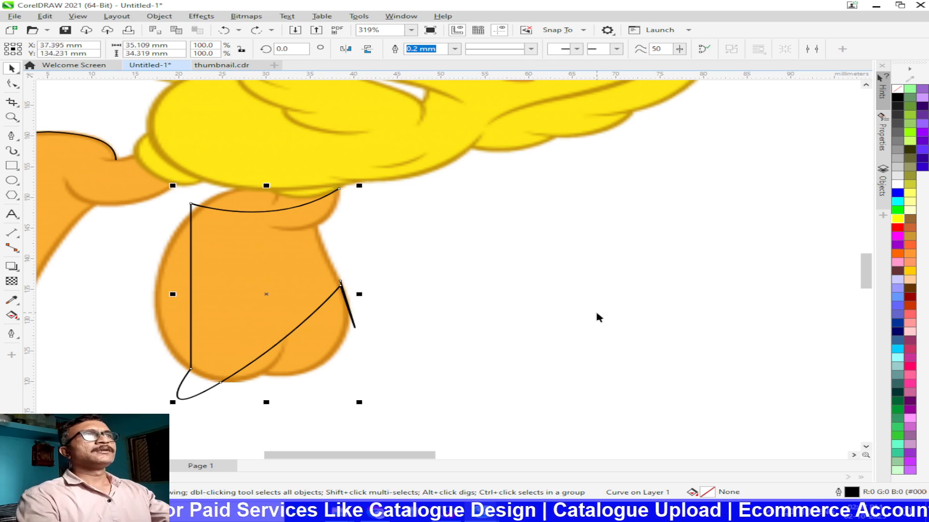
key("ctrl+z")
key("ctrl+z")
key("ctrl+z")
key("ctrl+z")
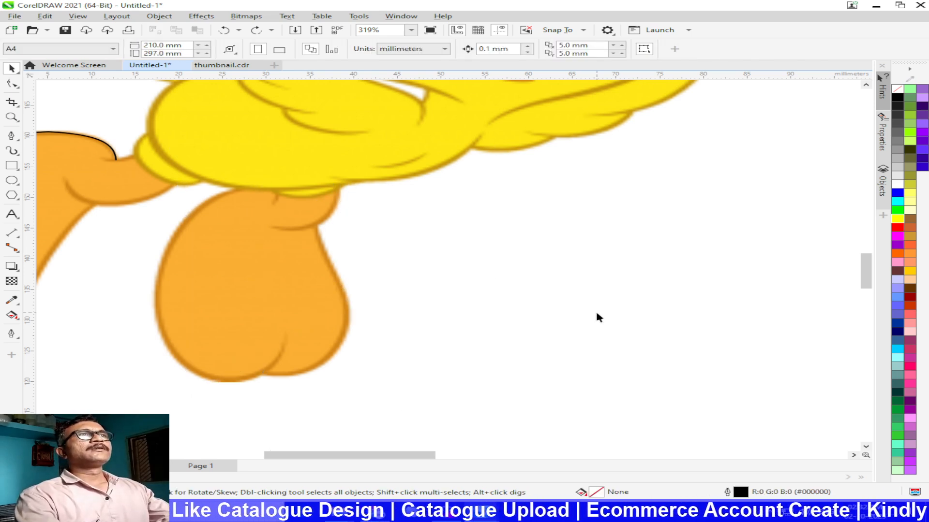
Step: Draw a closed Polyline shape of about 37 x 32 mm over the hanging foot, mixing freehand strokes and straight segments
left_click(16, 142)
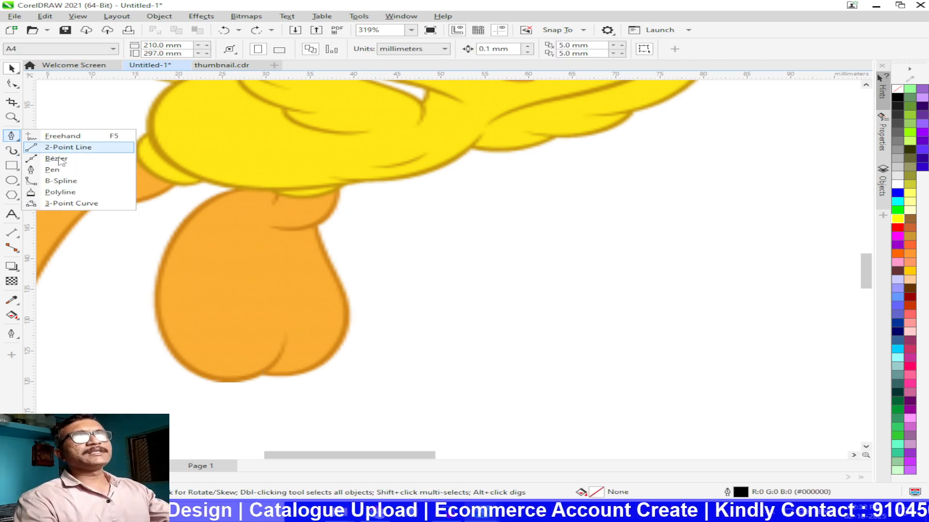
left_click(67, 195)
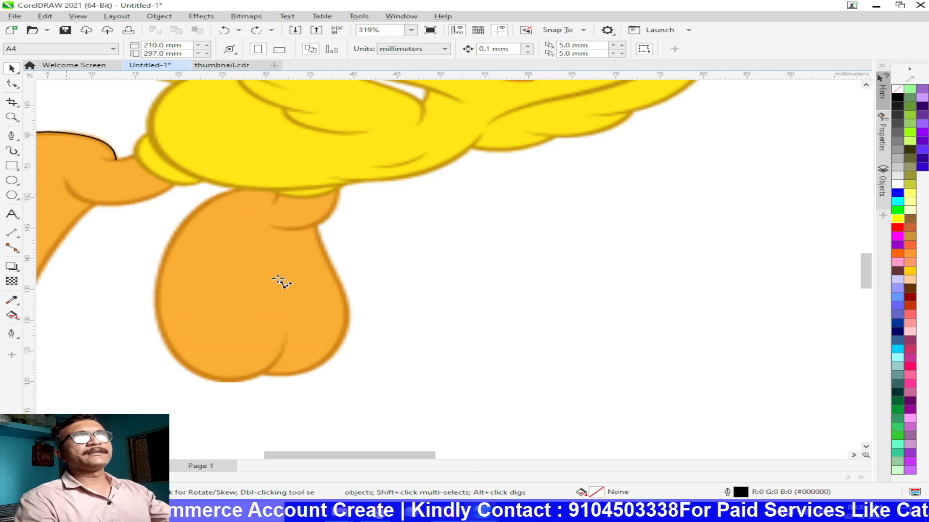
left_click_drag(278, 279, 396, 347)
left_click(339, 241)
left_click(331, 261)
mouse_move(176, 220)
left_mouse_down()
mouse_move(170, 290)
mouse_move(248, 369)
mouse_move(435, 416)
mouse_move(486, 414)
left_mouse_up()
left_click(437, 309)
left_click(396, 346)
left_click(335, 392)
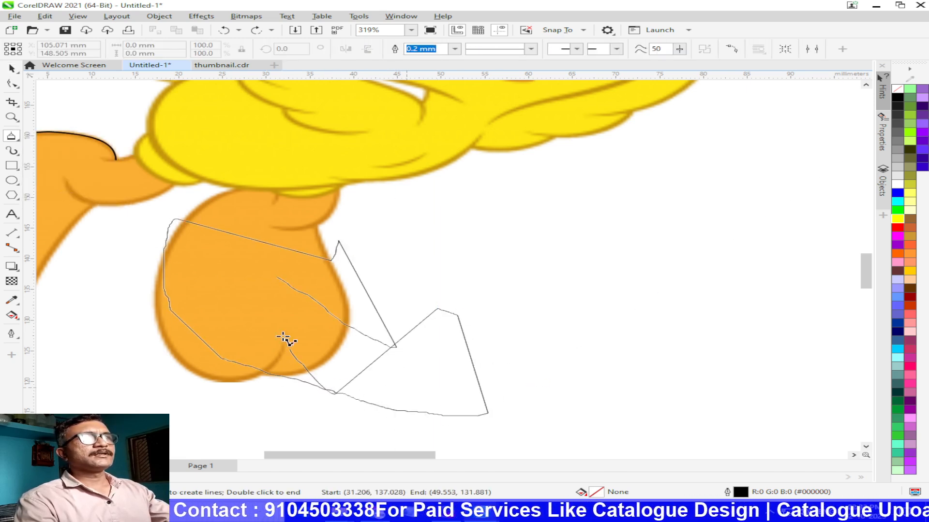
left_click(286, 345)
double_click(276, 278)
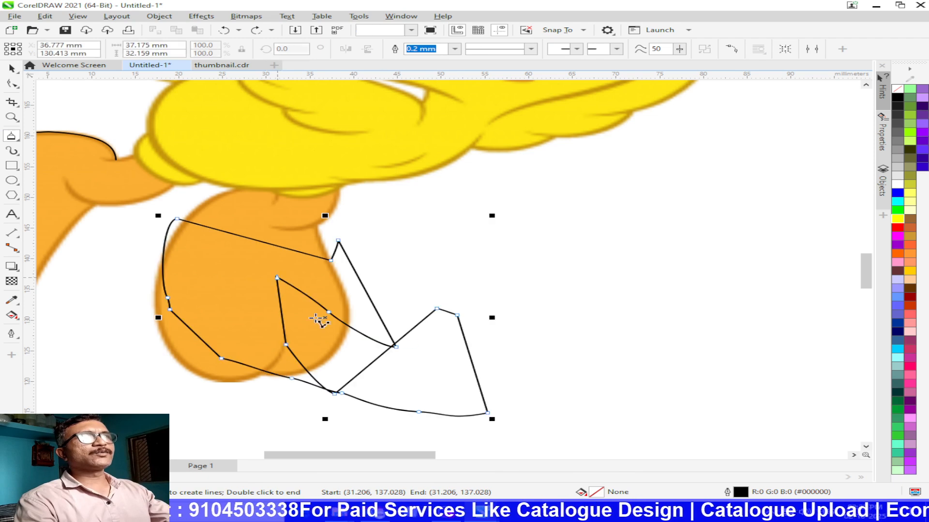
left_click(12, 68)
Step: Draw two 3-Point Curves beside the hanging foot: a narrow one about 23 mm wide and one bulging toward the foot's ankle
left_click(19, 140)
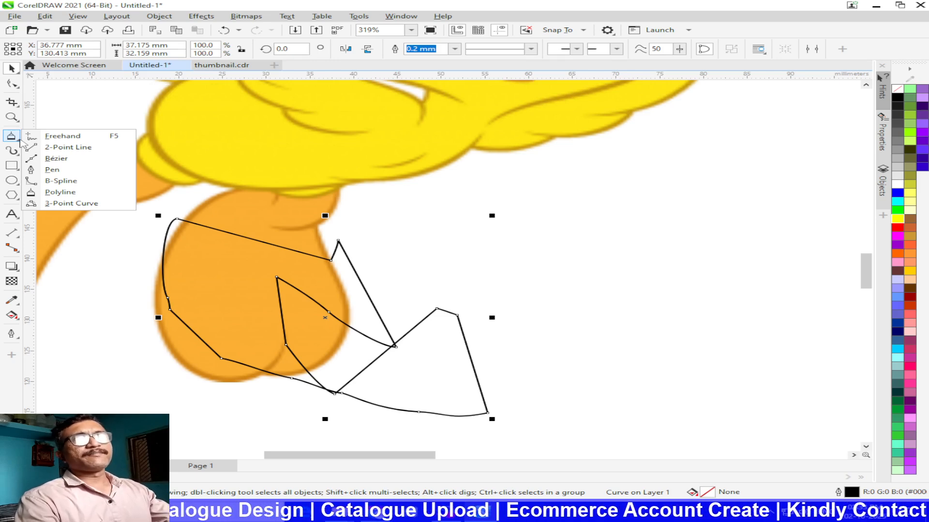
left_click(62, 136)
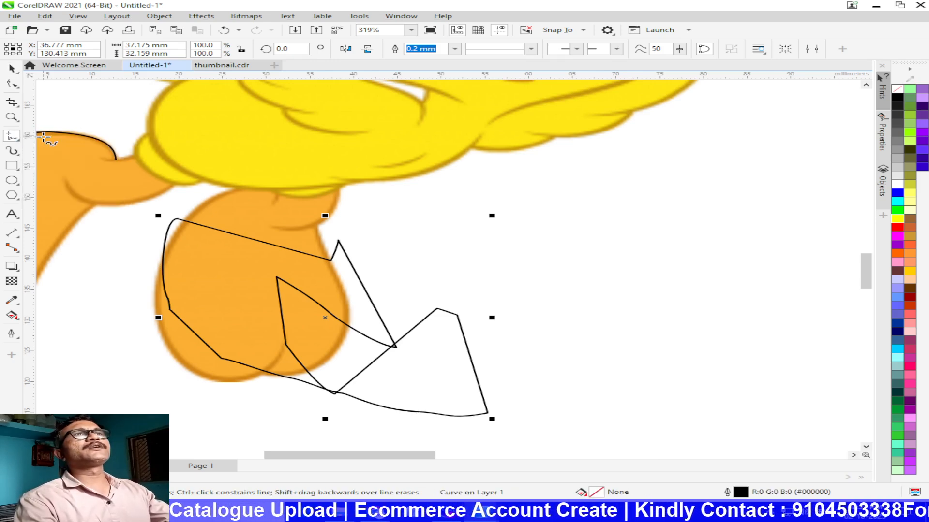
left_click(20, 141)
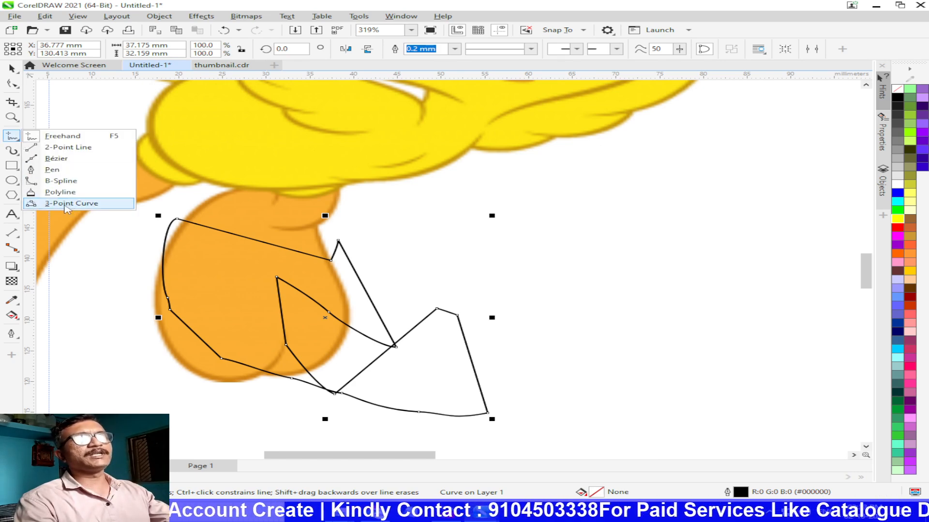
left_click(64, 205)
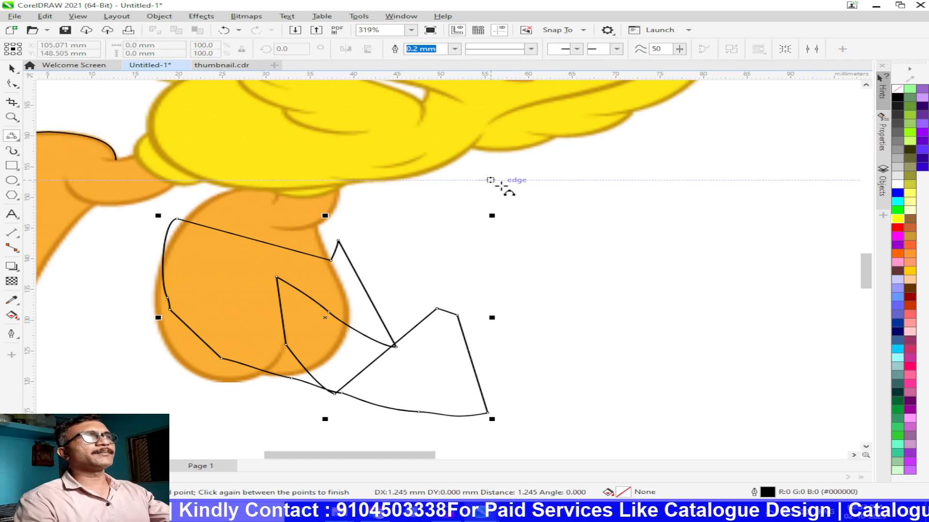
left_click_drag(477, 180, 491, 180)
left_click(683, 234)
left_click_drag(652, 368, 547, 261)
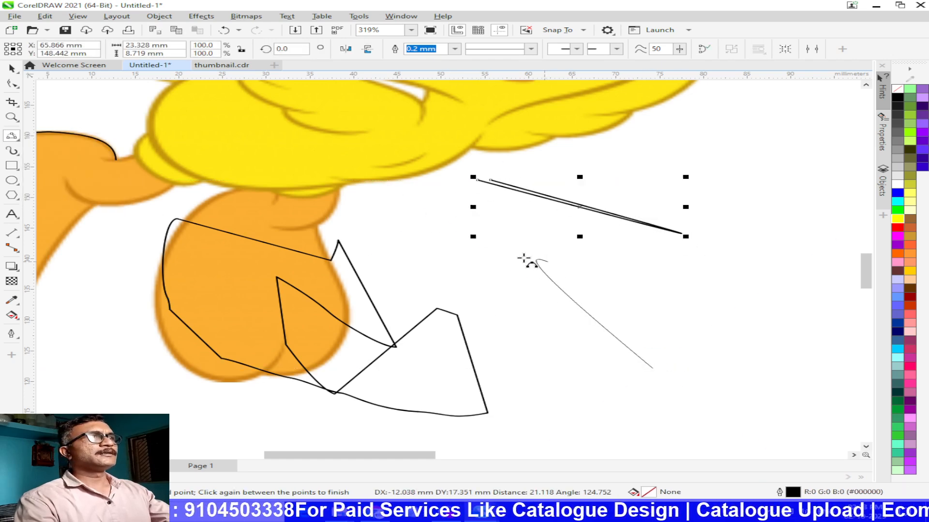
left_click(340, 237)
Step: Draw two larger 3-Point Curves across the body and hanging foot, about 57 x 22 mm and 72 x 51 mm
left_click_drag(711, 202, 474, 90)
left_click(220, 213)
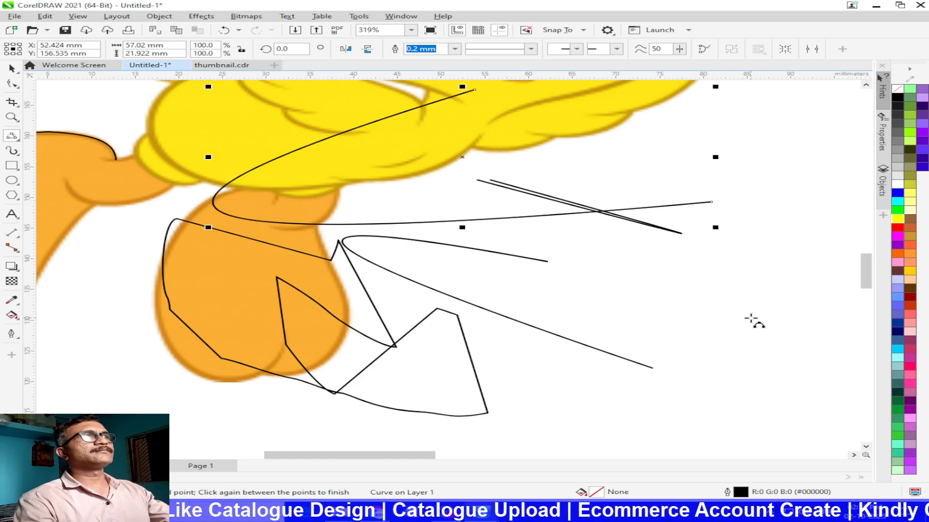
left_click_drag(751, 319, 139, 403)
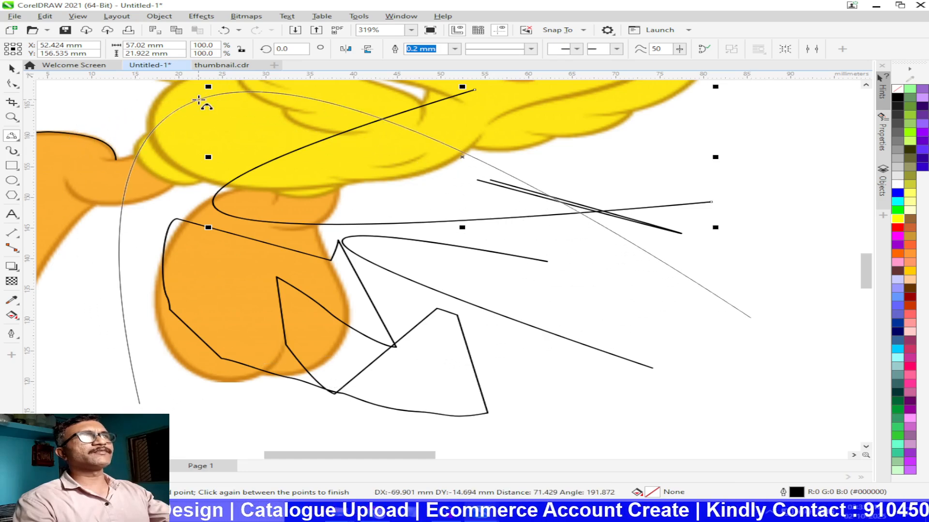
left_click(199, 100)
key("space")
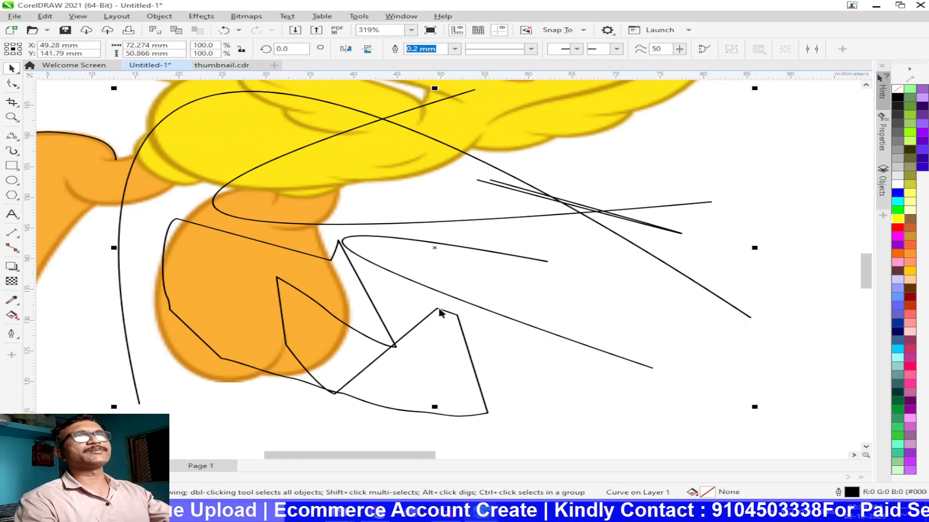
Step: Undo the 3-Point Curves and the Polyline shape, keeping only the traced foot path on the Tweety image
key("ctrl+z")
key("ctrl+z")
key("ctrl+z")
key("ctrl+z")
key("ctrl+z")
key("ctrl+z")
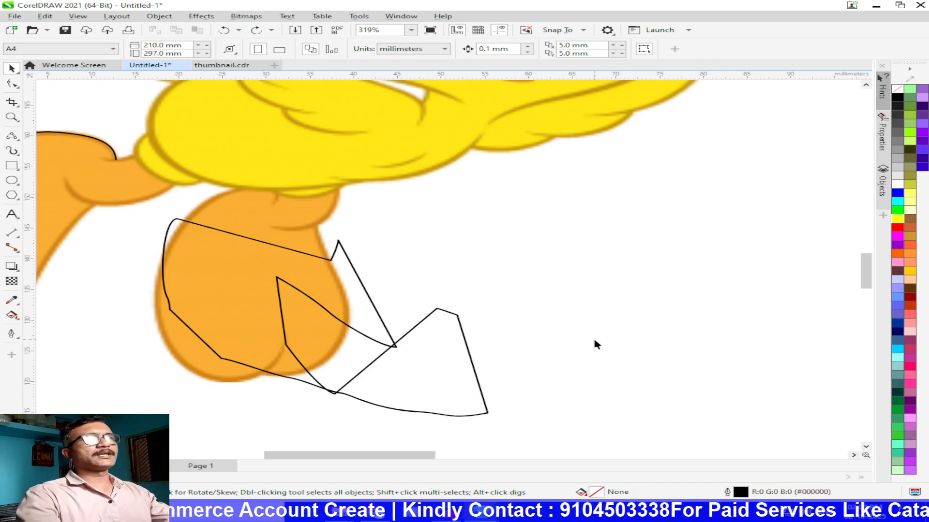
scroll(188, 271, "down", 1)
left_click_drag(252, 298, 629, 371)
scroll(457, 341, "down", 1)
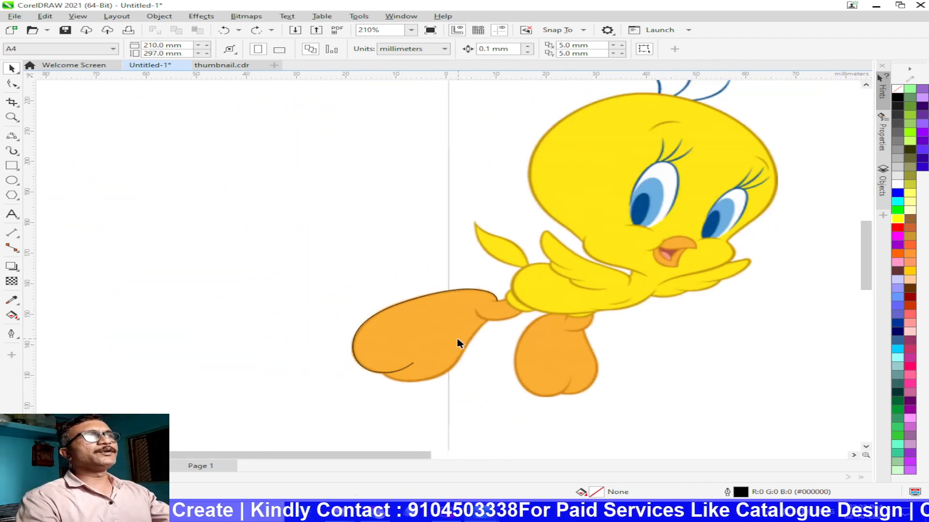
left_click_drag(556, 353, 354, 321)
scroll(373, 321, "down", 1)
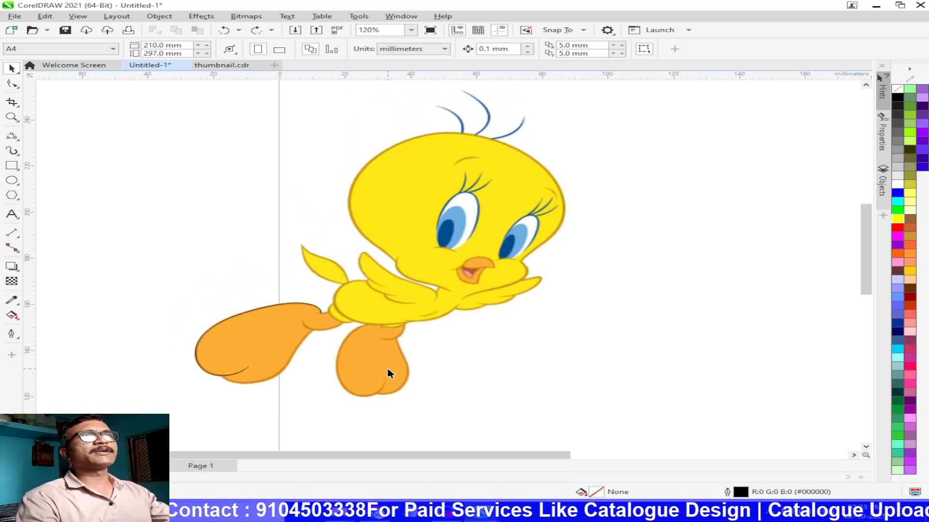